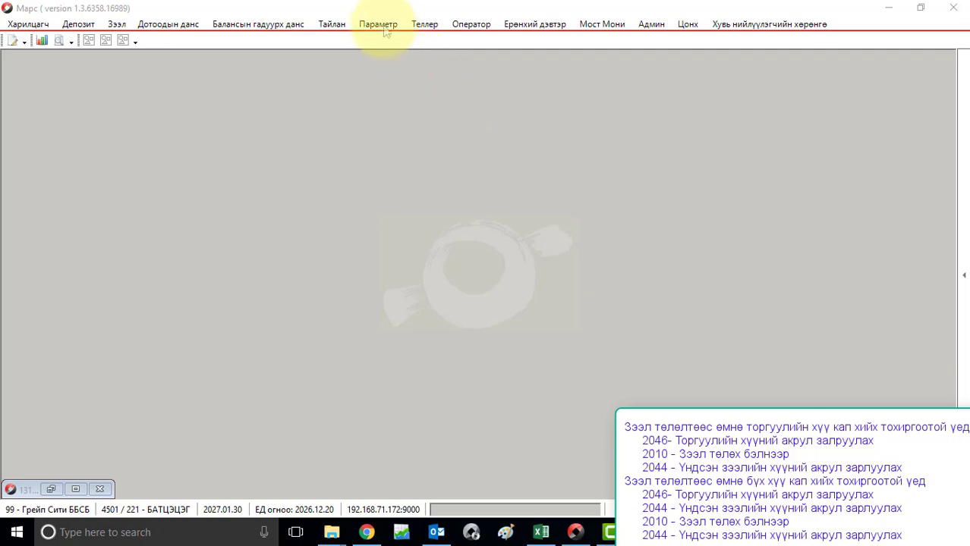
Step: In general system settings, sort by indicator name and inspect the pre-repayment interest capitalization setting
click(378, 24)
mouse_move(428, 191)
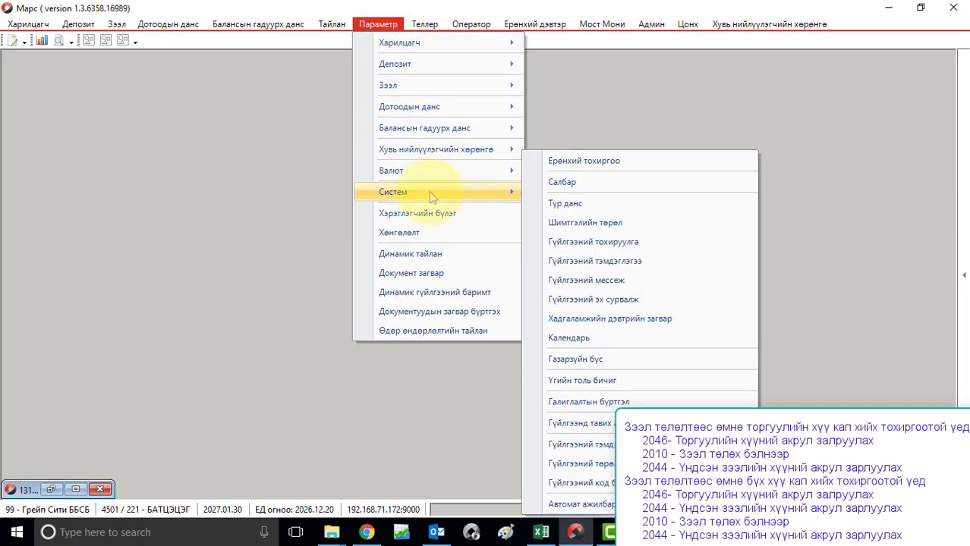
click(583, 164)
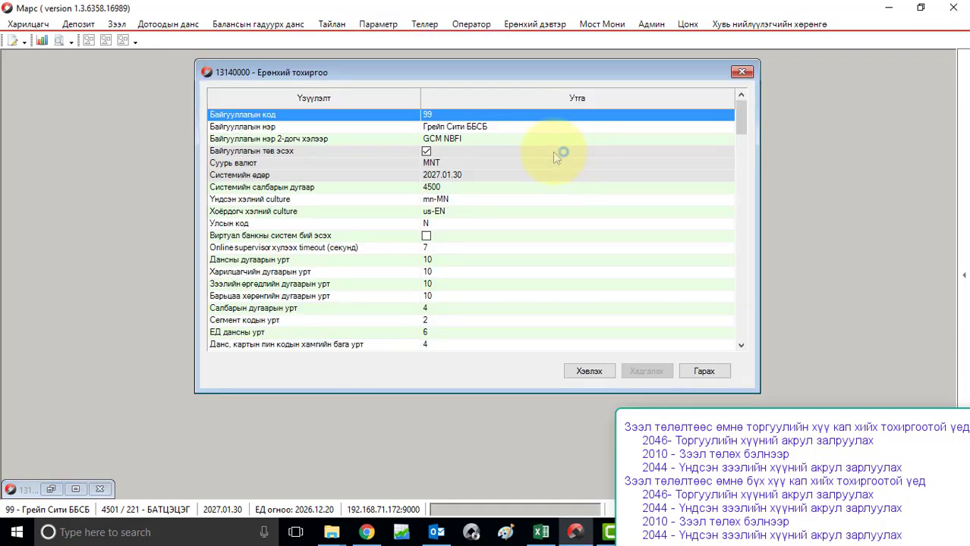
click(391, 98)
scroll(371, 227, down, 5)
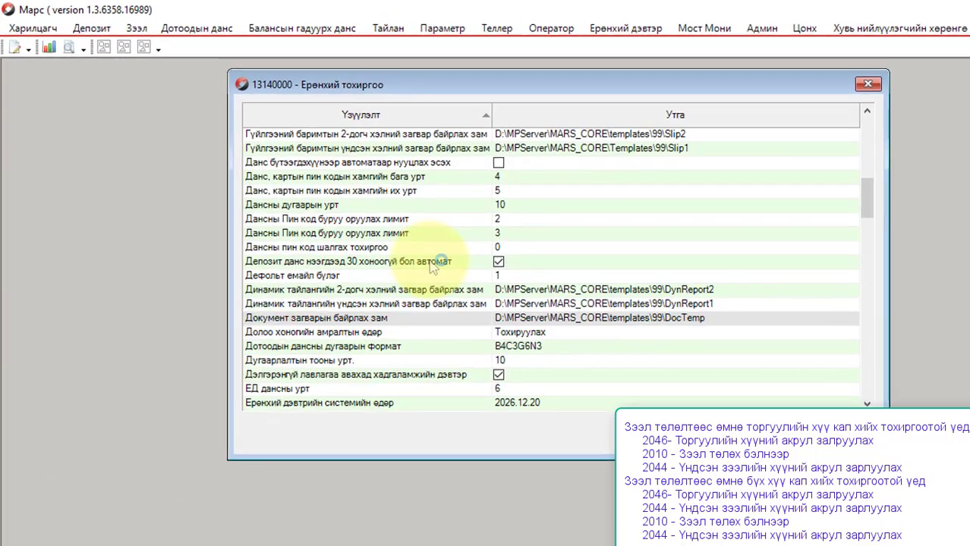
scroll(433, 265, down, 5)
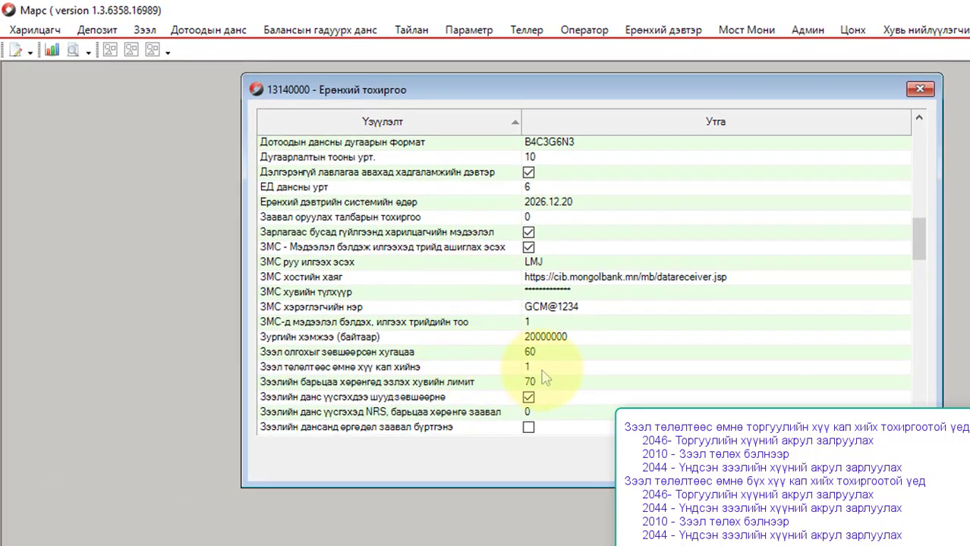
click(546, 368)
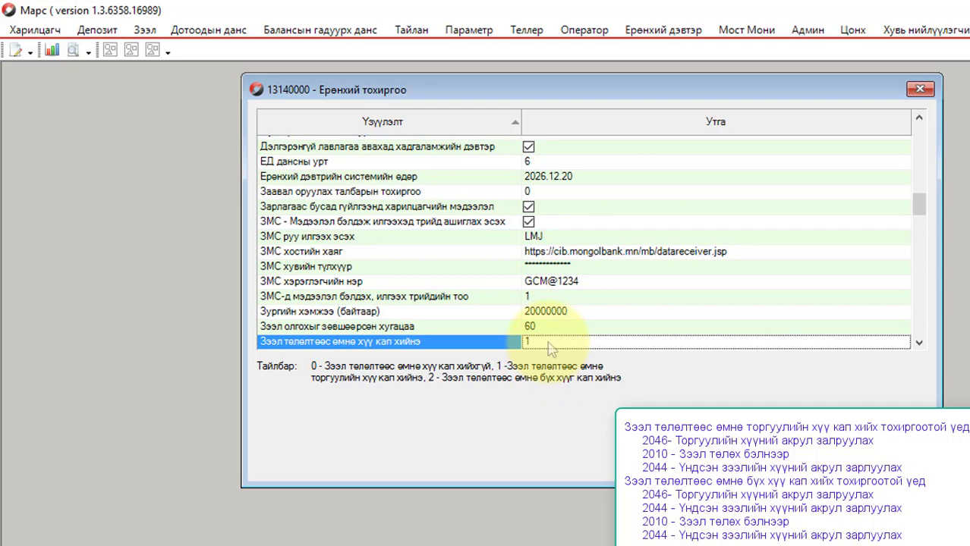
key(Escape)
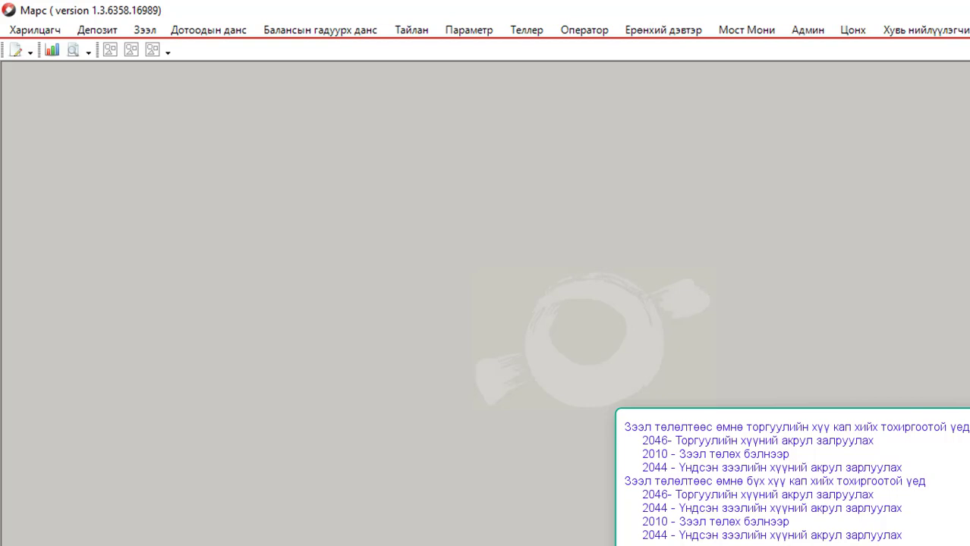
Step: Open the detailed loan account inquiry for the customer's loan account number
click(144, 30)
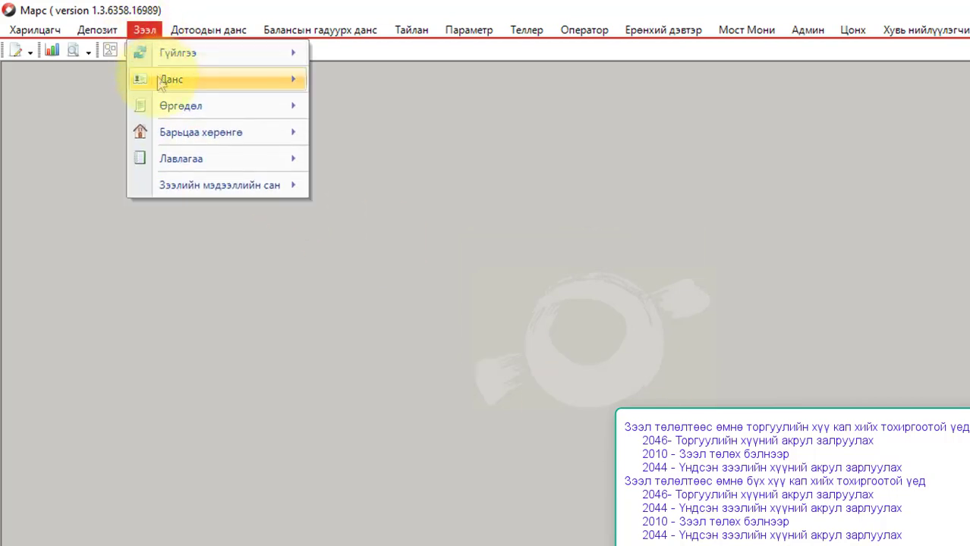
mouse_move(162, 84)
click(414, 129)
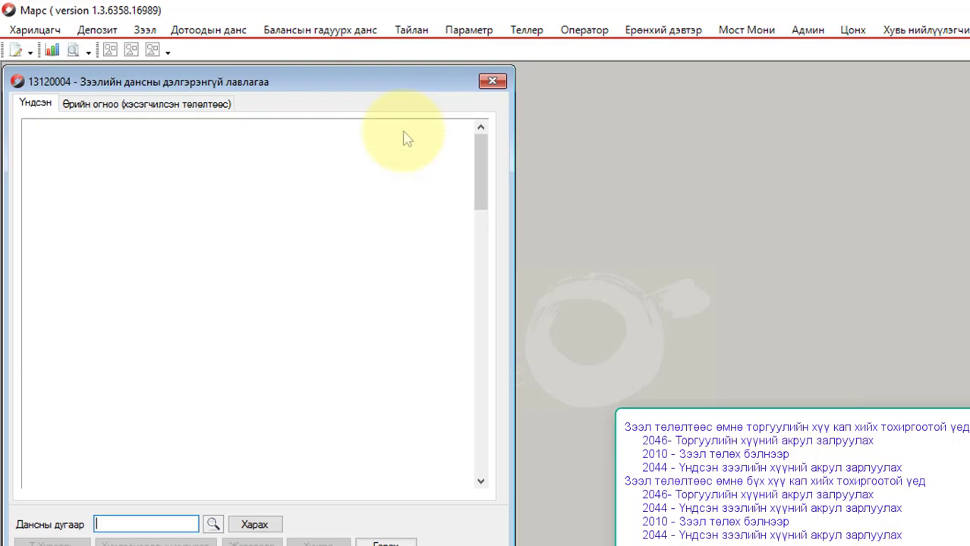
key(Return)
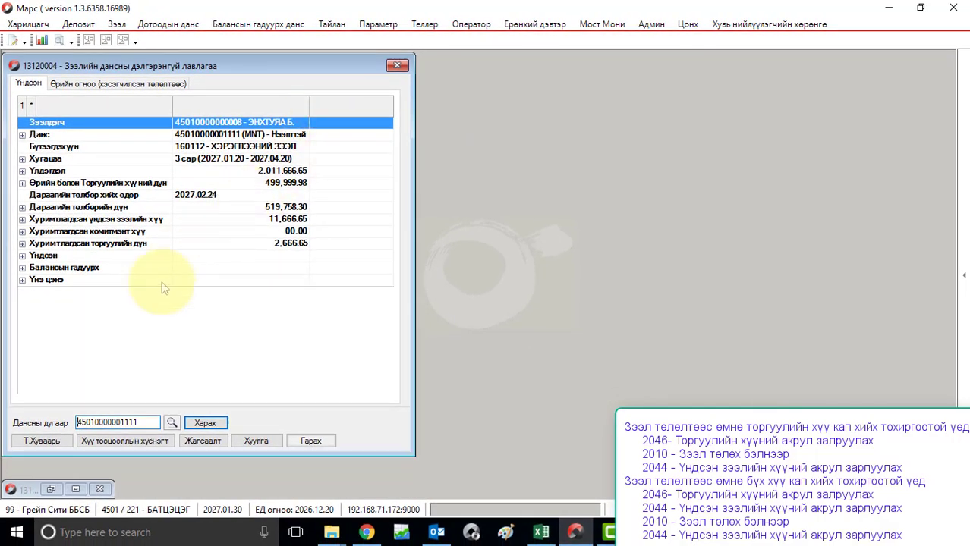
Step: Restore the loan account editor beside the inquiry and check the 2,666.65 accrued penalty row
click(50, 499)
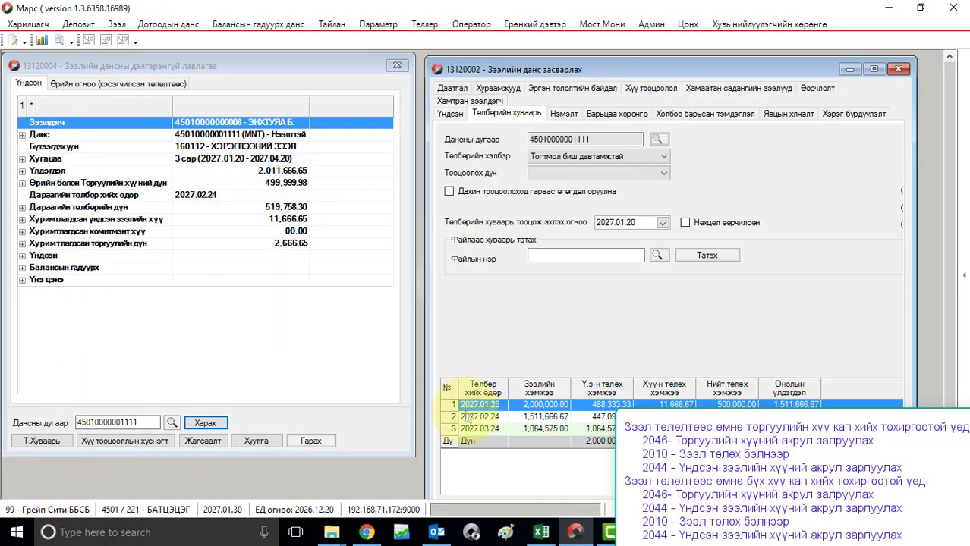
click(489, 408)
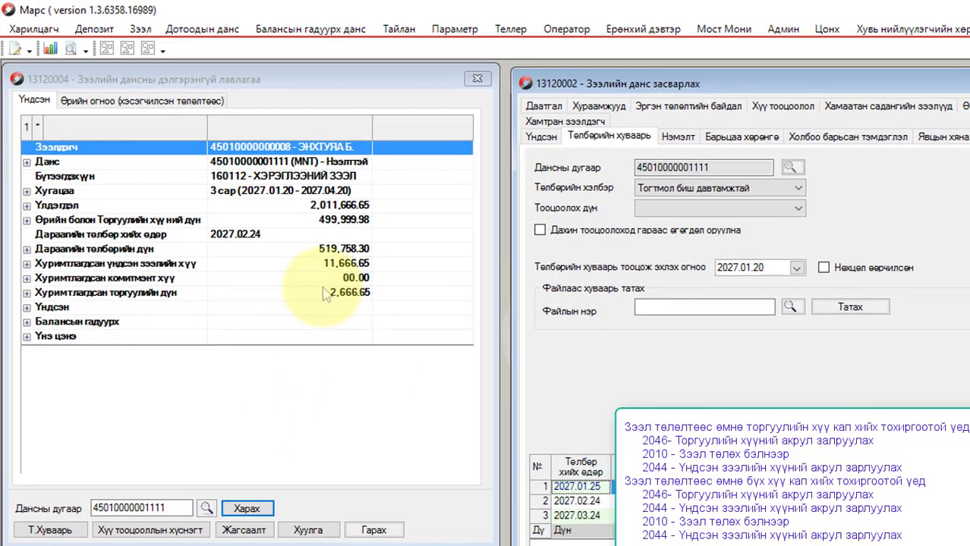
click(266, 244)
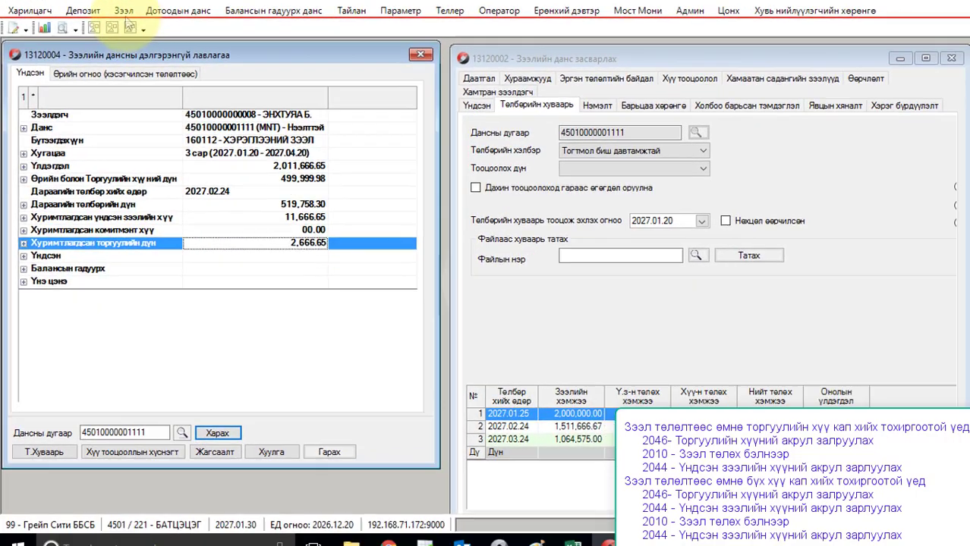
click(142, 29)
mouse_move(127, 25)
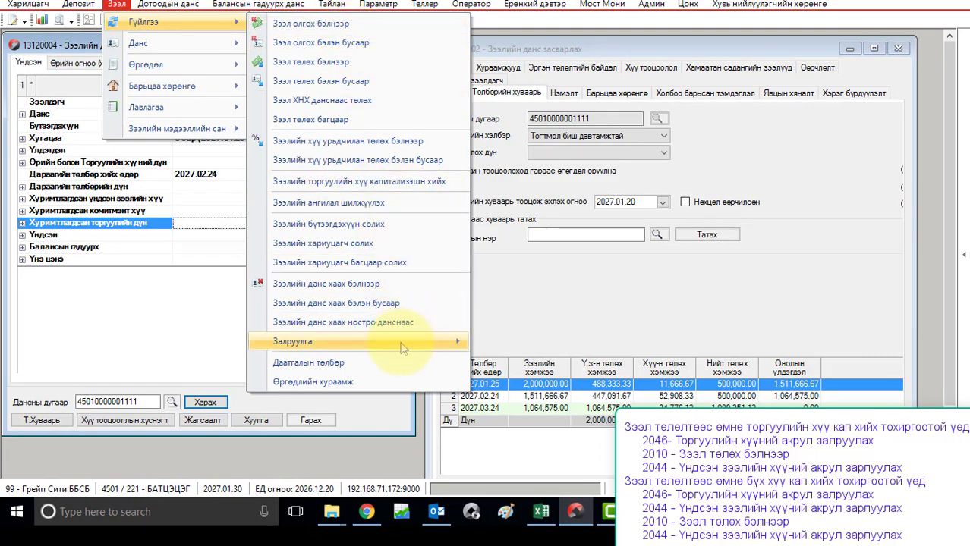
Step: Fill a penalty interest accrual adjustment: amount -2,666.65, description 'Залруулга хийв.'
mouse_move(403, 348)
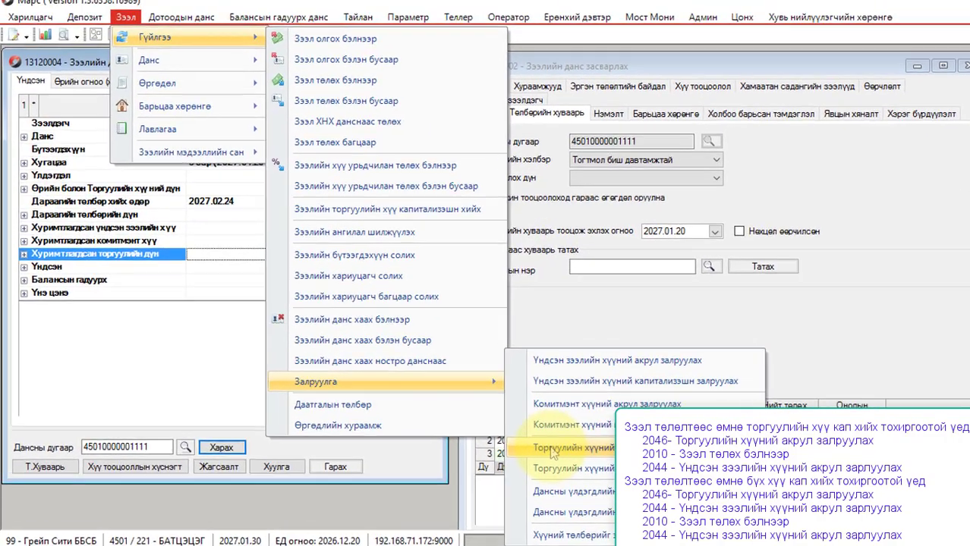
click(563, 402)
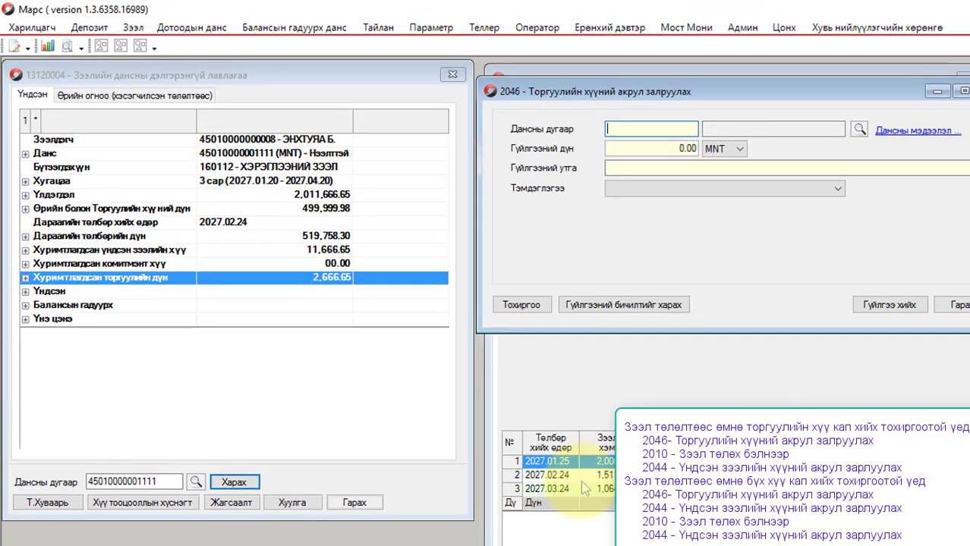
key(ctrl+v)
key(Tab)
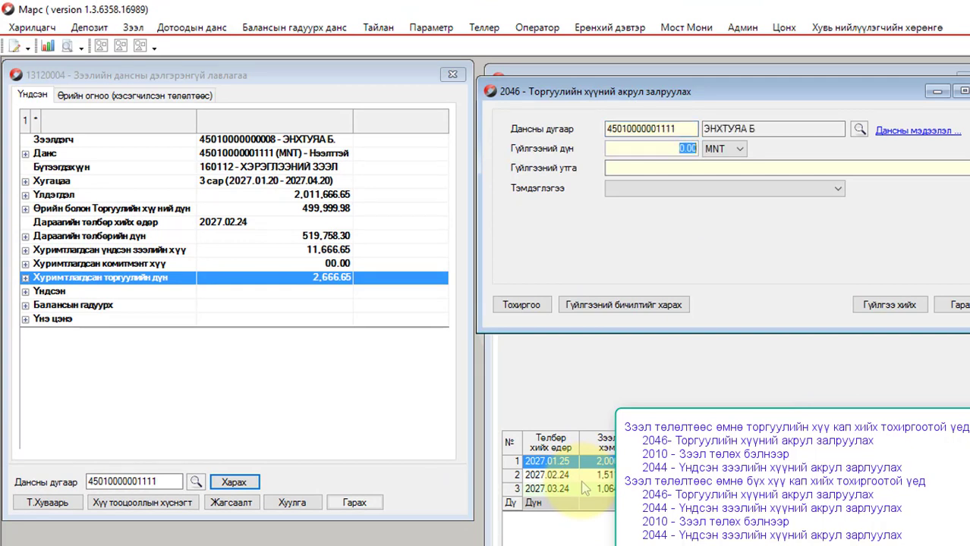
key(BackSpace)
text(-2,666.65)
key(Tab)
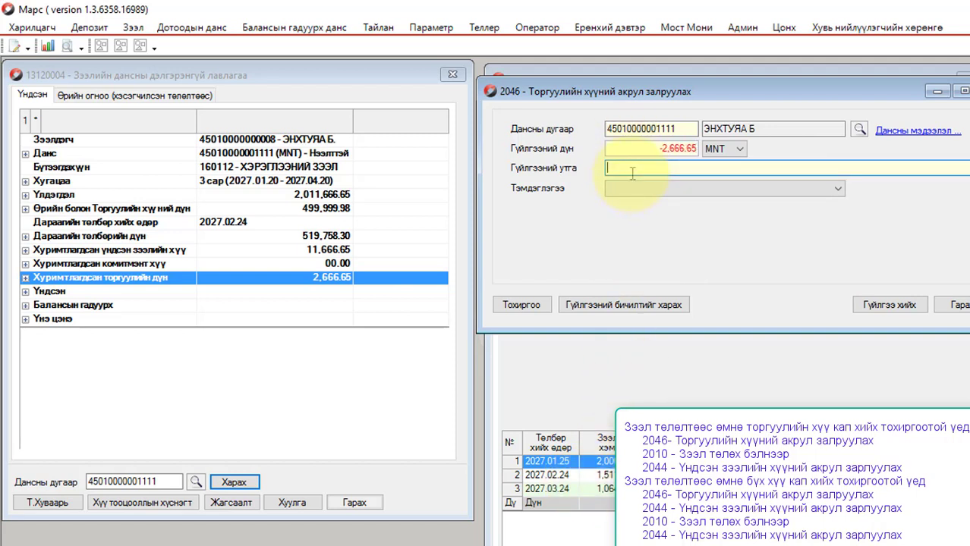
text(Залруулга хийв.)
Step: Post the adjustment and refresh the inquiry to confirm accrued penalty reads 00.00
click(874, 300)
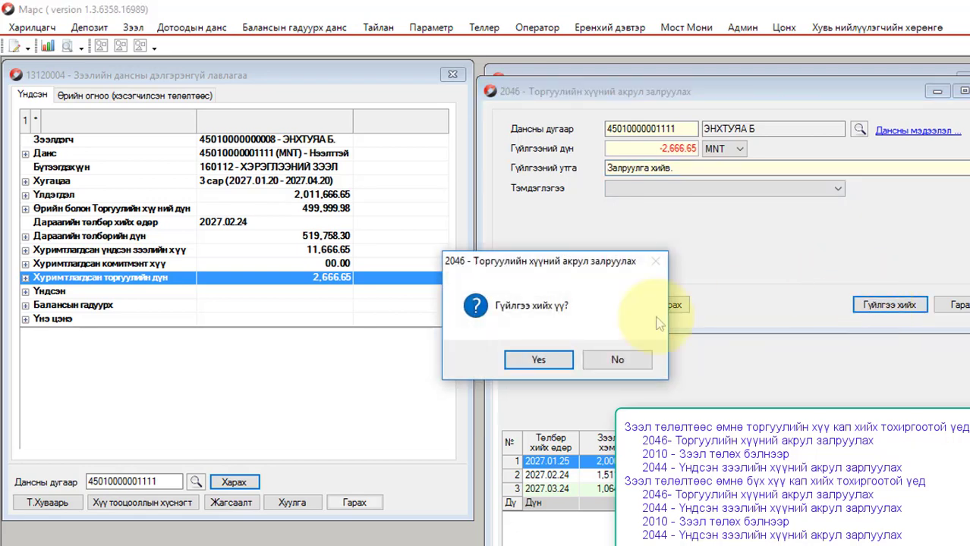
click(558, 361)
click(596, 368)
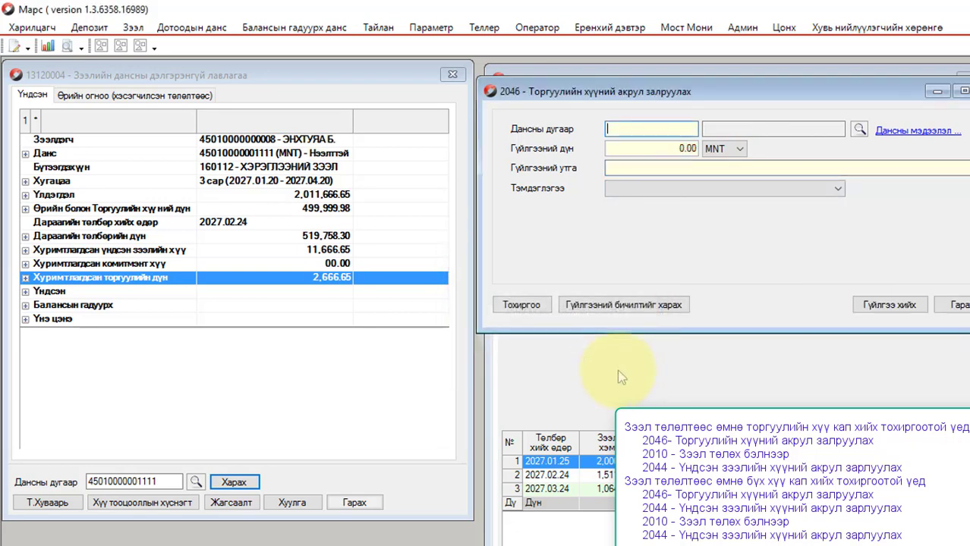
click(962, 91)
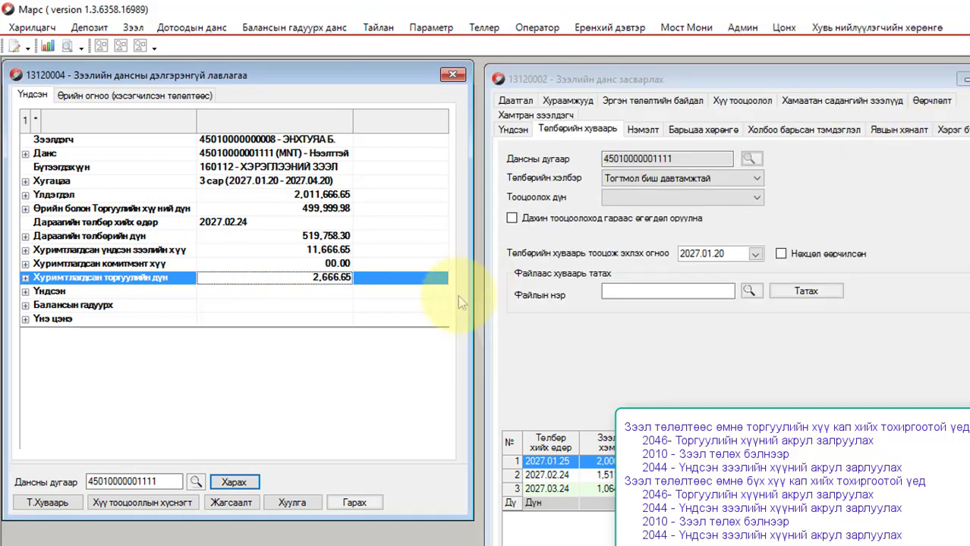
click(229, 486)
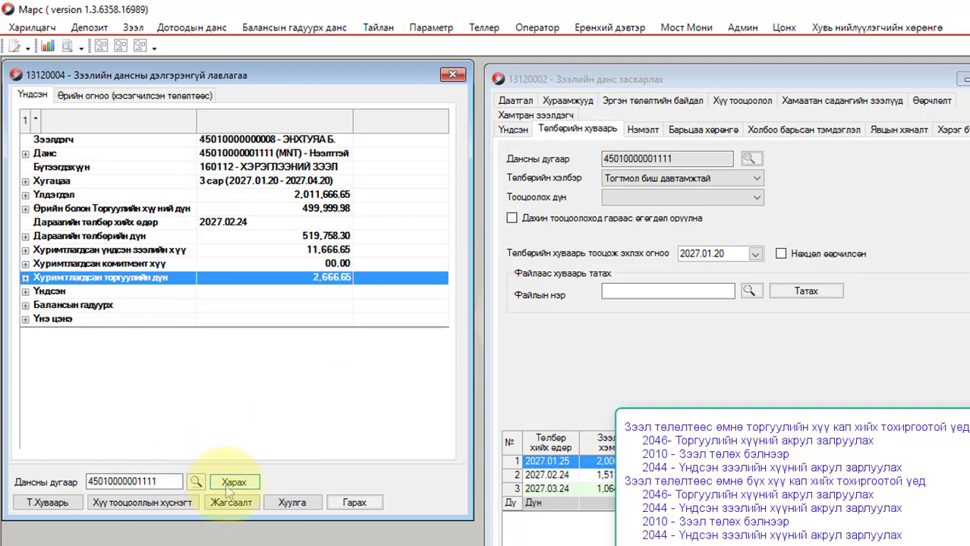
click(293, 277)
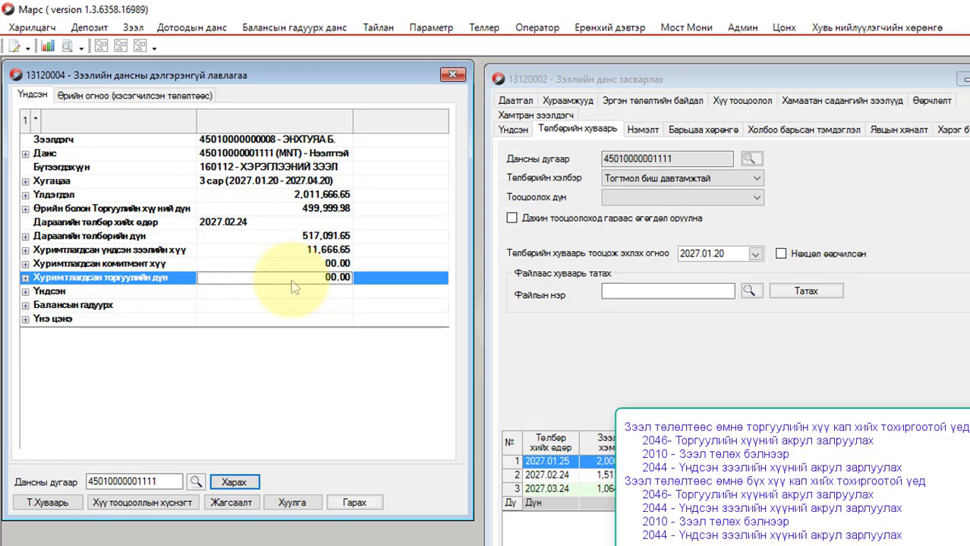
Step: Post a cash loan repayment of 499,999.98 with the pasted description
click(134, 27)
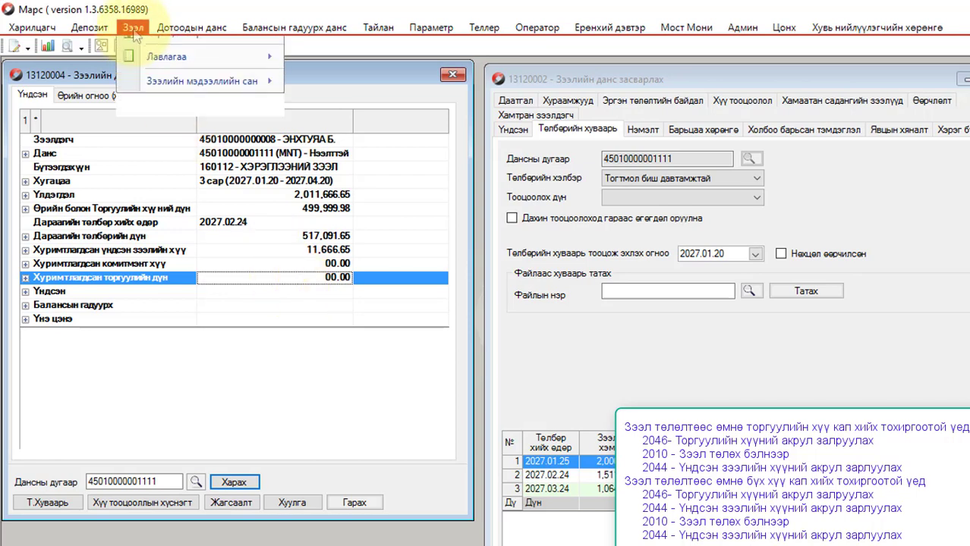
mouse_move(152, 48)
mouse_move(357, 51)
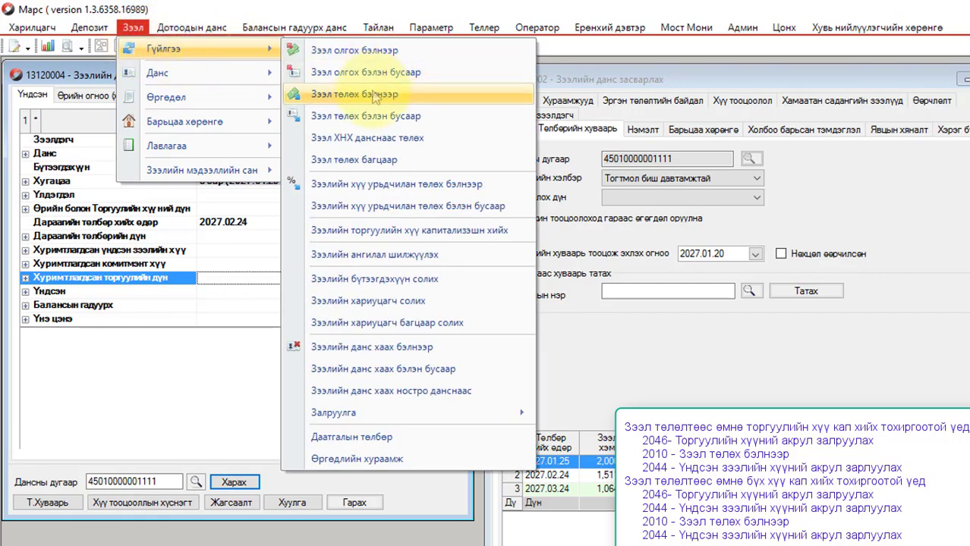
click(576, 86)
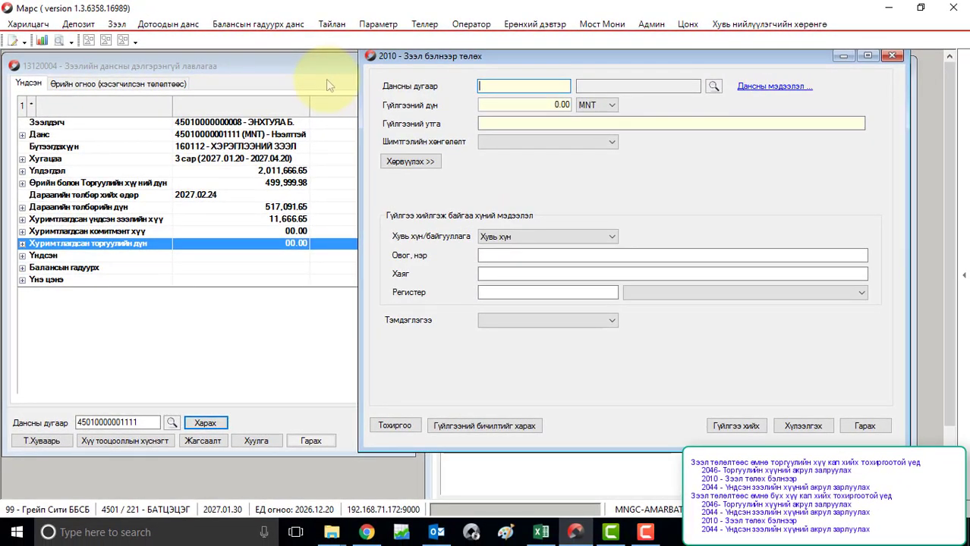
text(4)
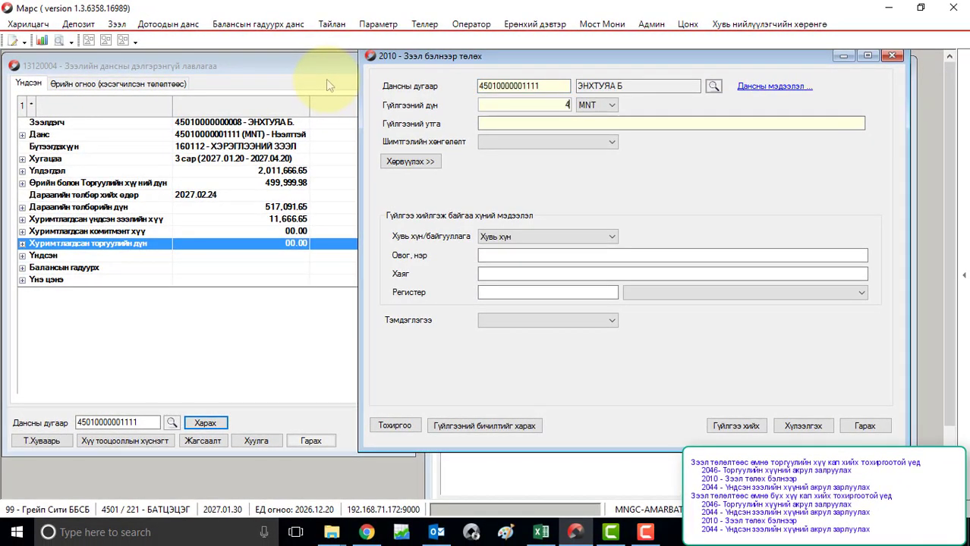
text(99,999.98)
click(483, 124)
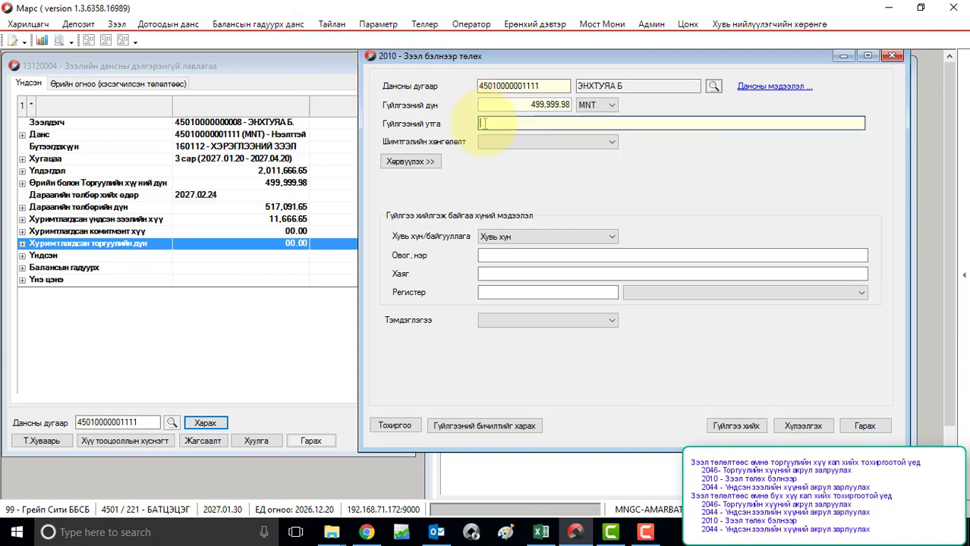
text(Зээл төлөв.)
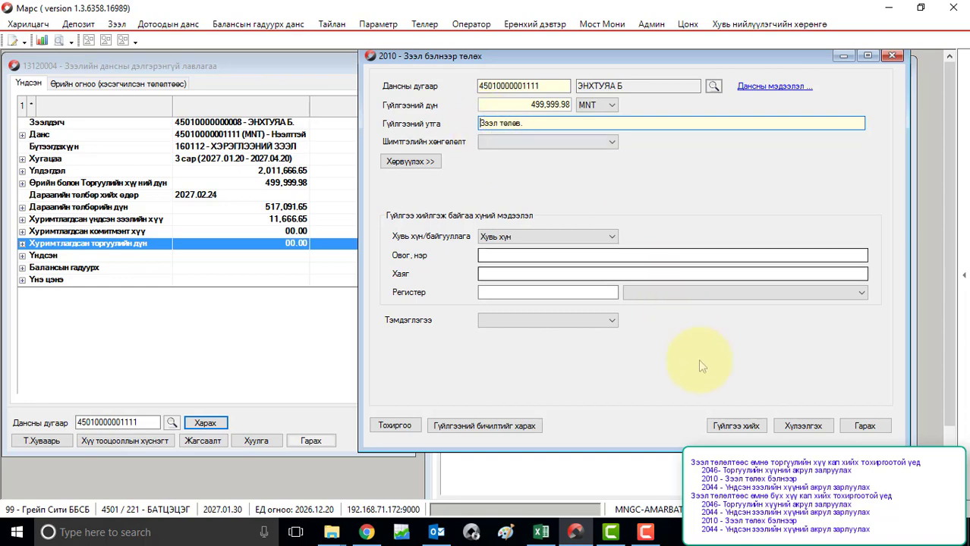
click(734, 426)
click(457, 316)
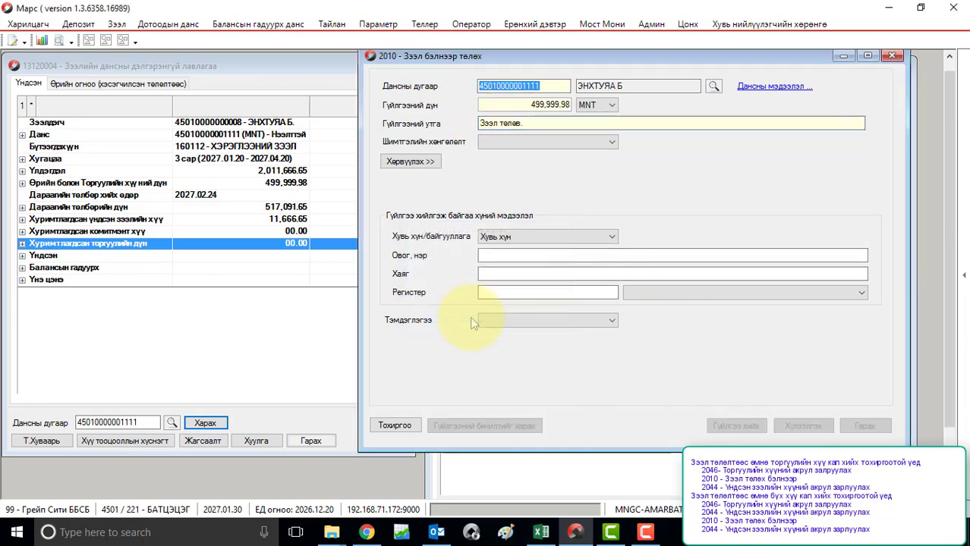
click(522, 331)
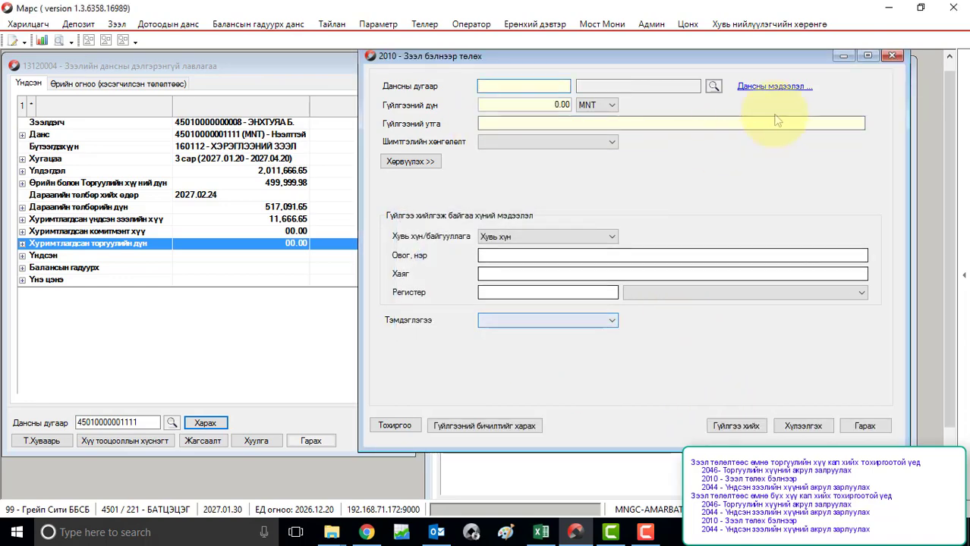
click(893, 56)
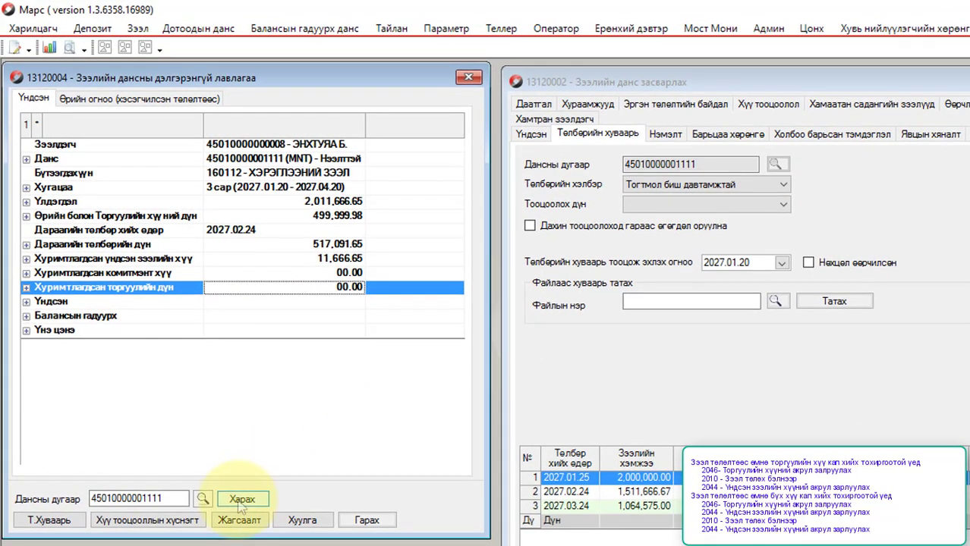
Step: Refresh the inquiry and review balance 1,511,666.67, zero penalty, and accrued interest 11,666.65
click(241, 500)
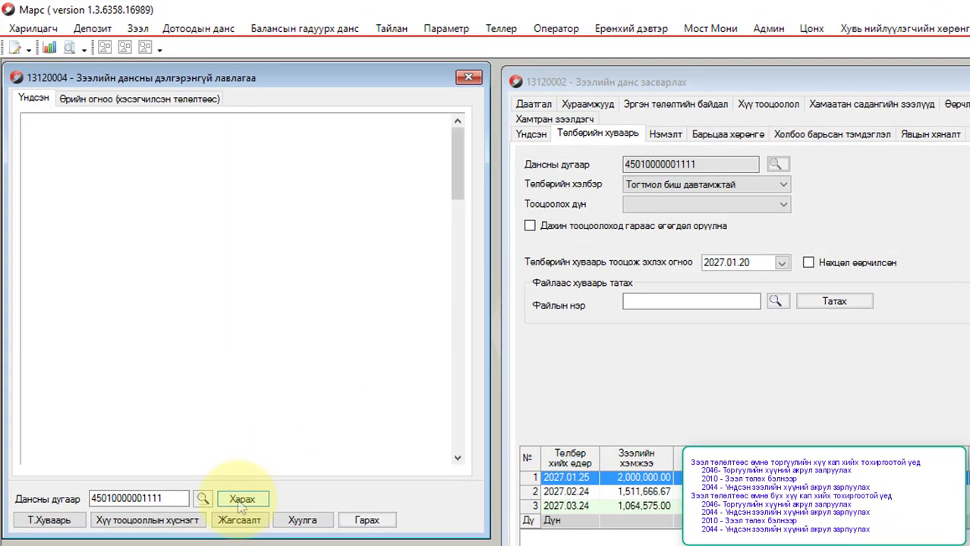
click(295, 204)
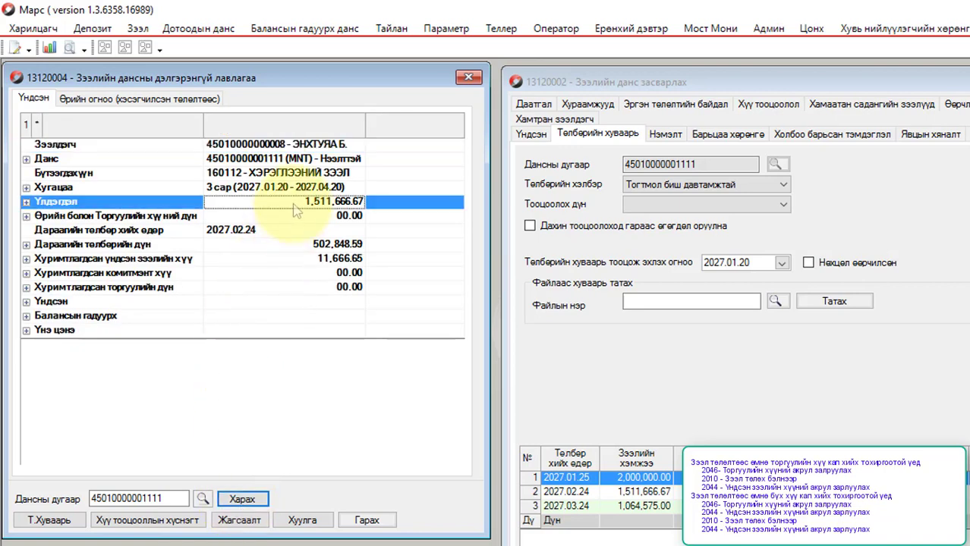
click(296, 218)
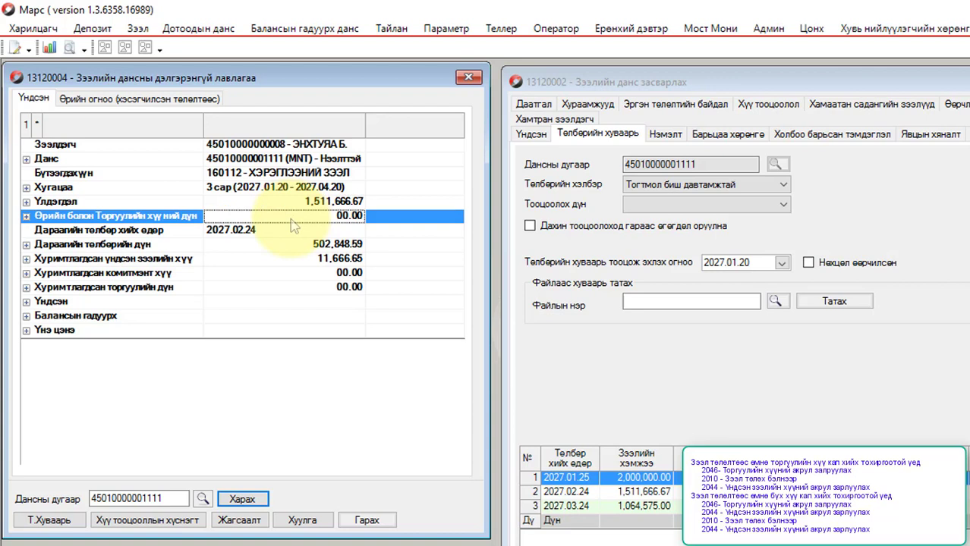
click(279, 261)
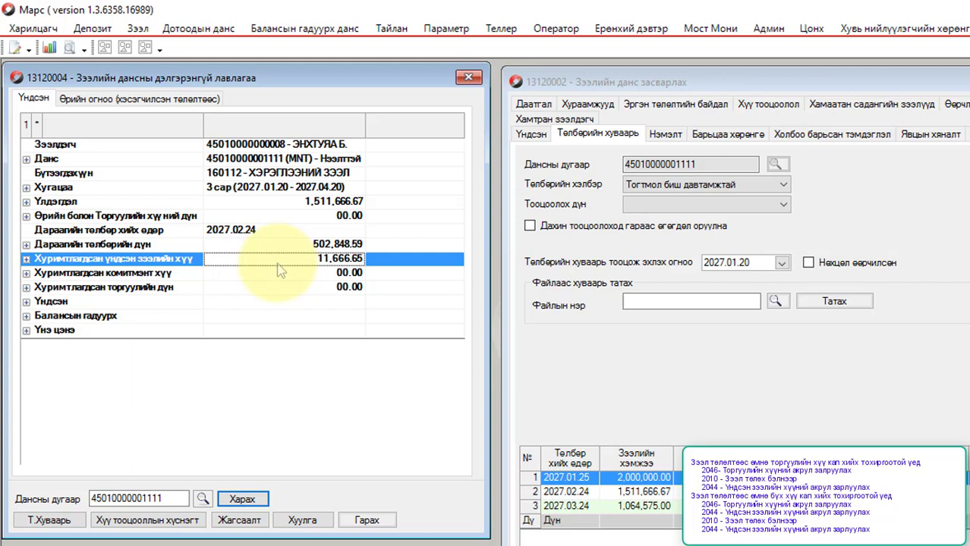
click(137, 28)
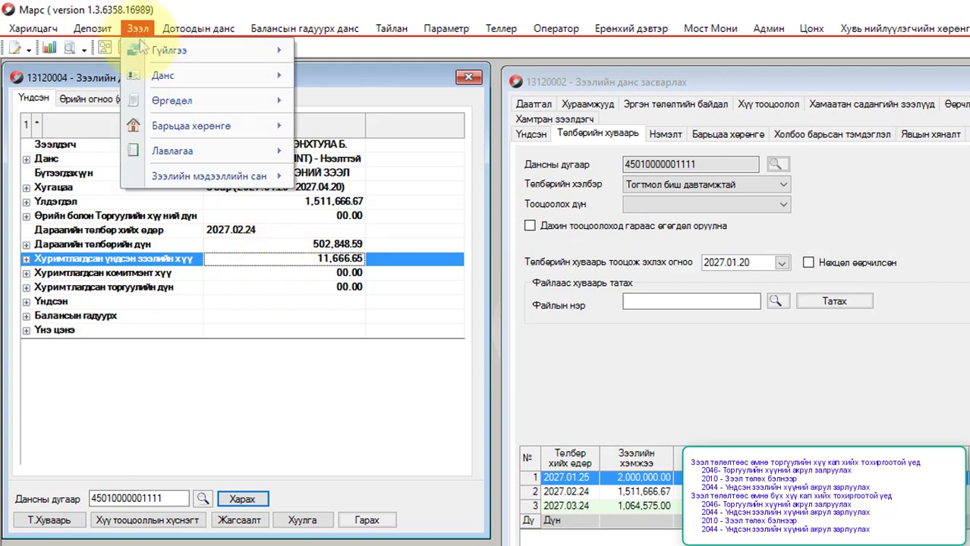
Step: Open the 2044 ordinary interest accrual adjustment form and bring up the Book1.xlsx calculation
mouse_move(143, 49)
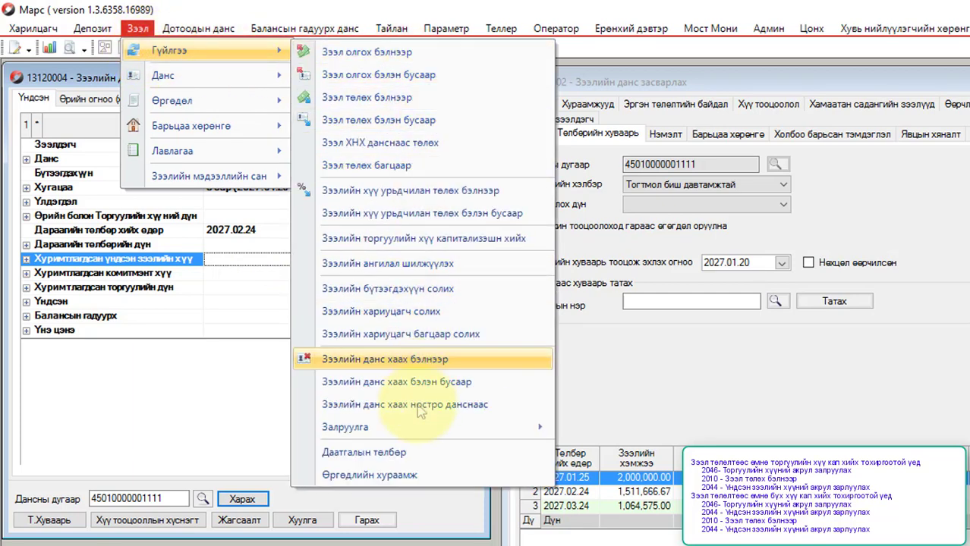
mouse_move(422, 431)
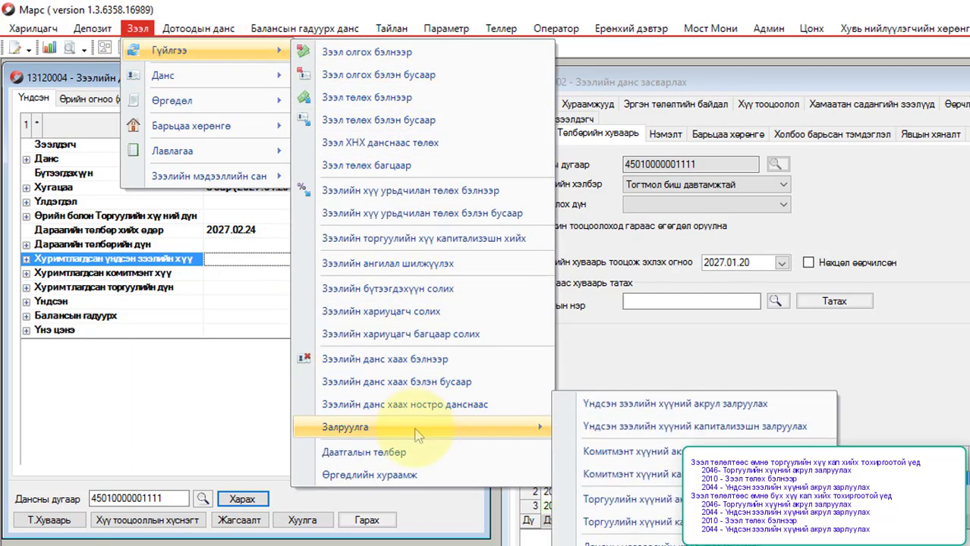
click(598, 409)
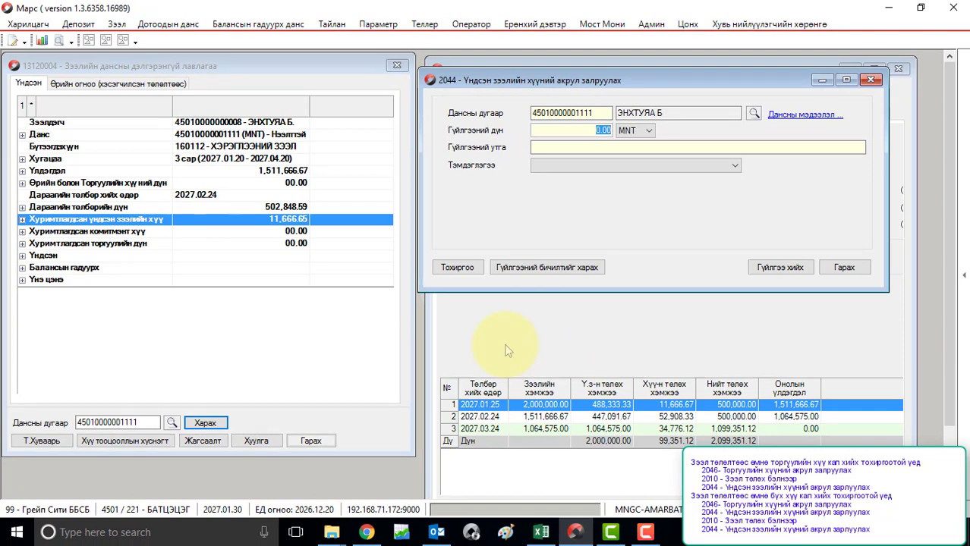
click(540, 532)
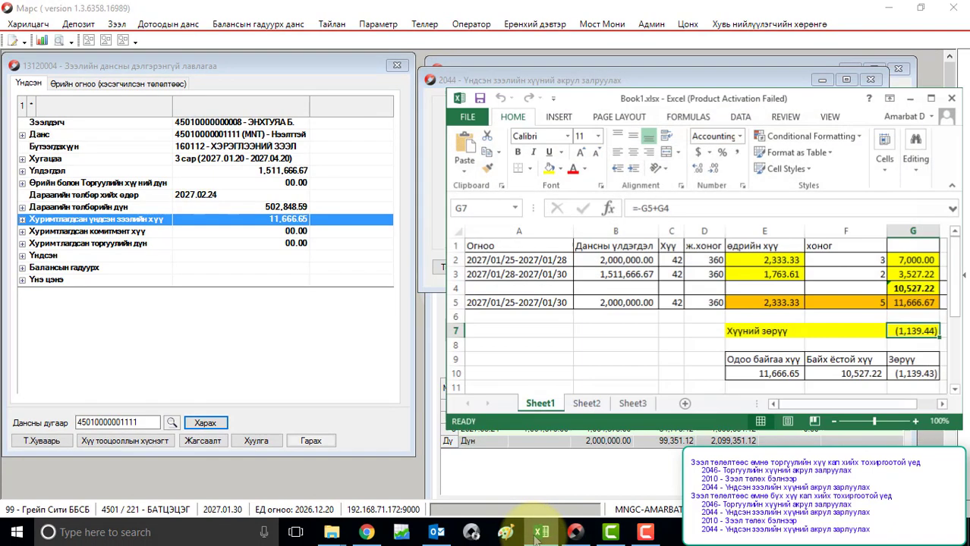
Step: Check the period balances and interest formulas in A2–G7, confirming the (1,139.44) difference, then minimise Excel
click(524, 260)
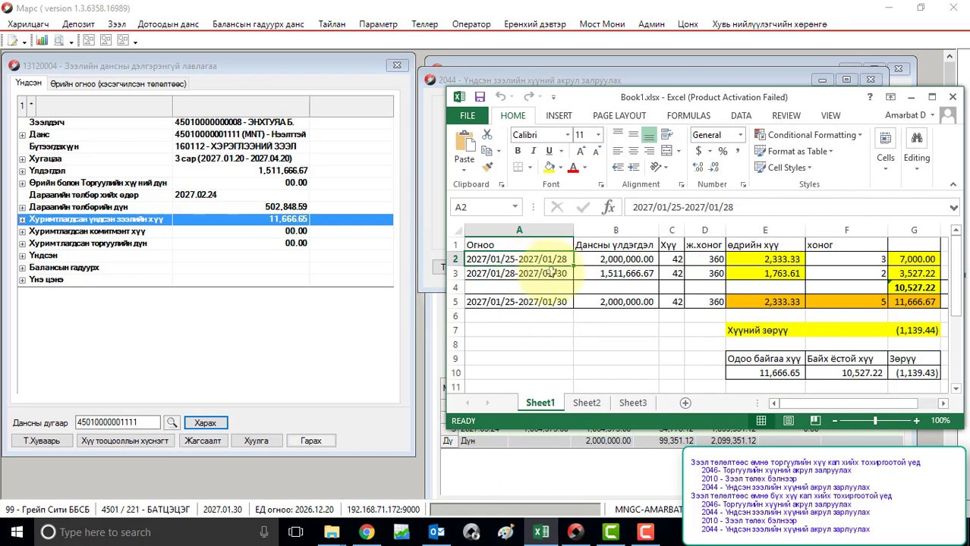
click(593, 262)
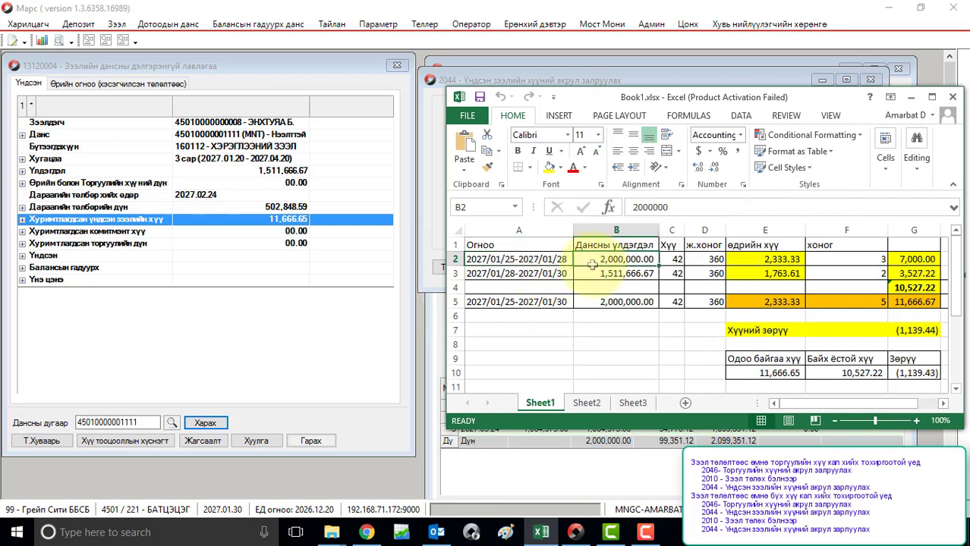
click(935, 260)
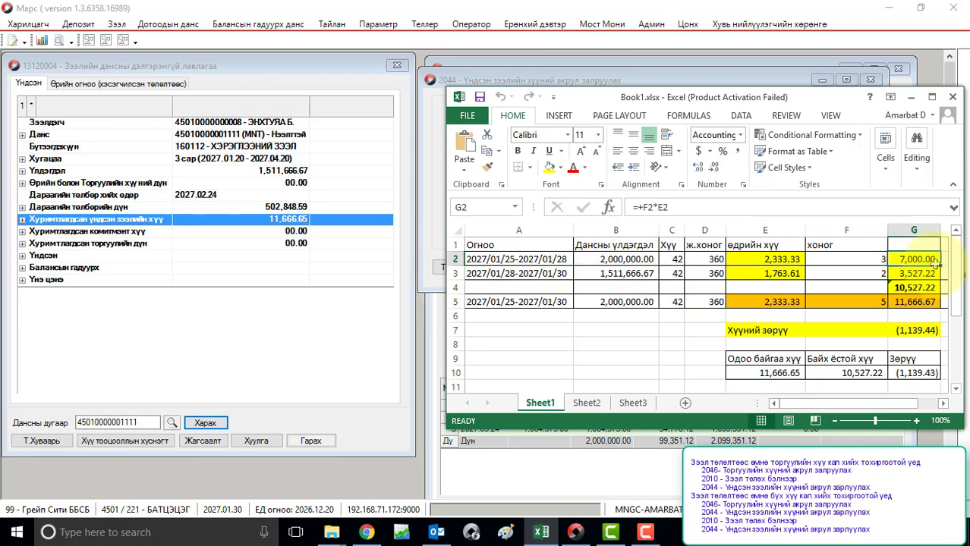
click(541, 278)
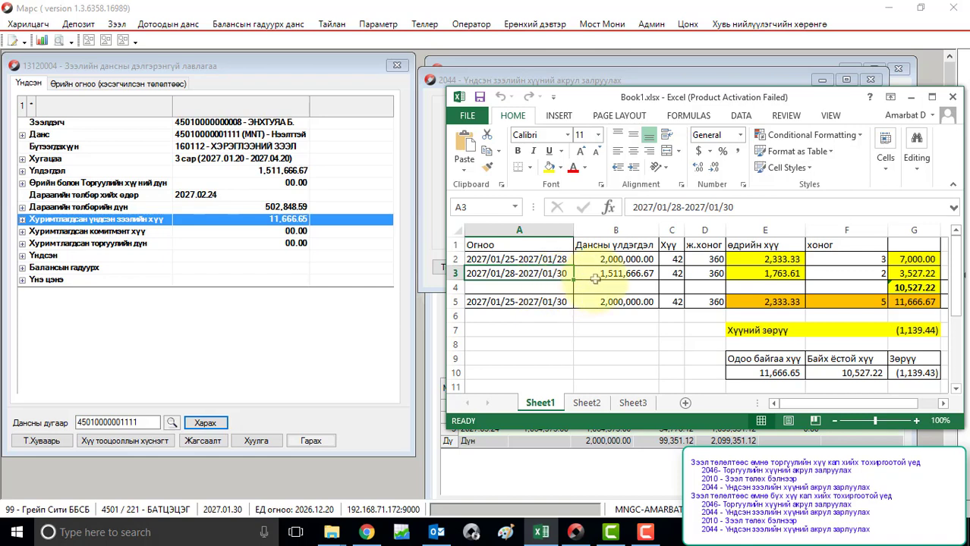
click(596, 275)
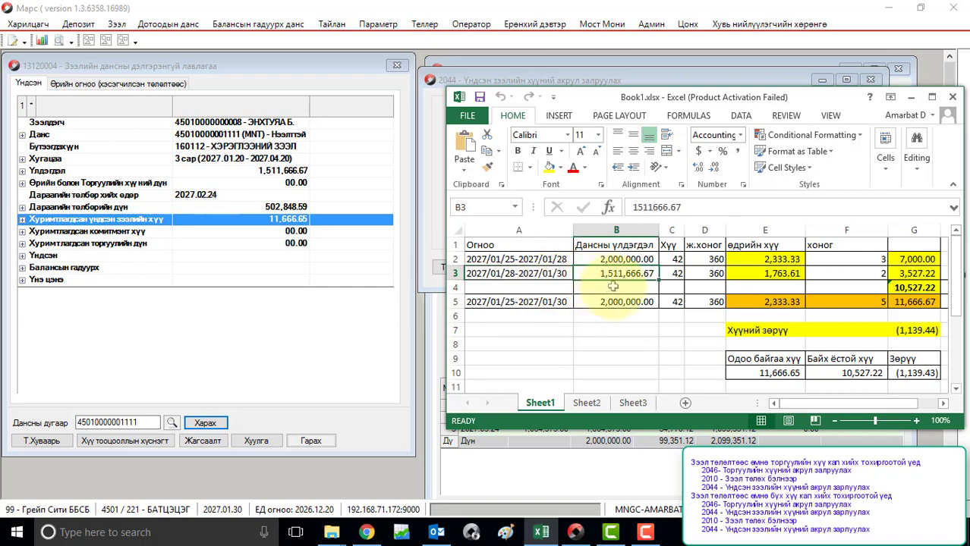
click(935, 274)
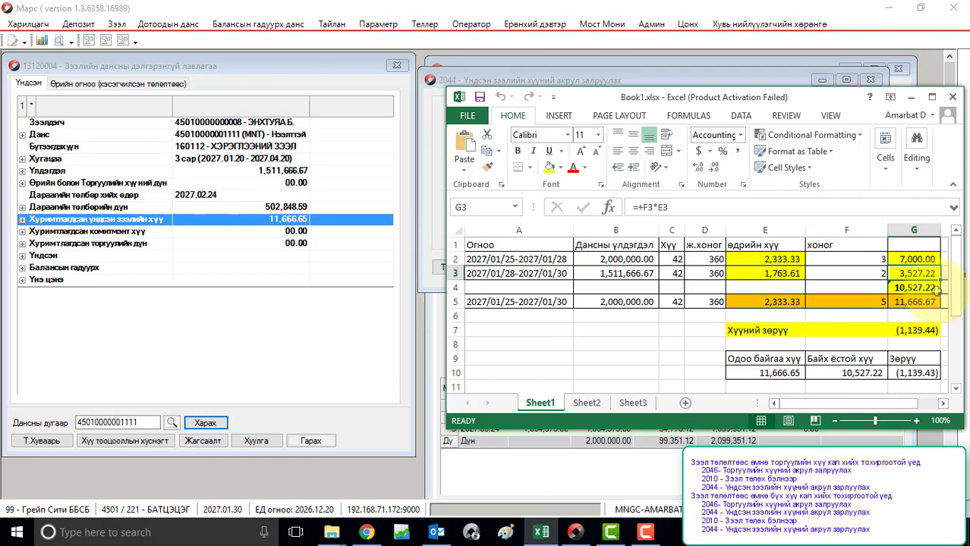
click(936, 288)
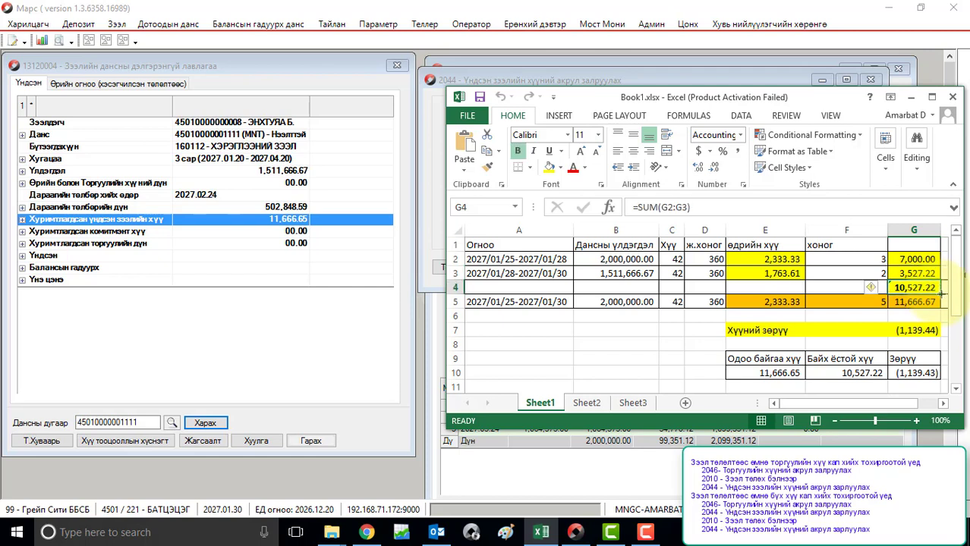
click(934, 303)
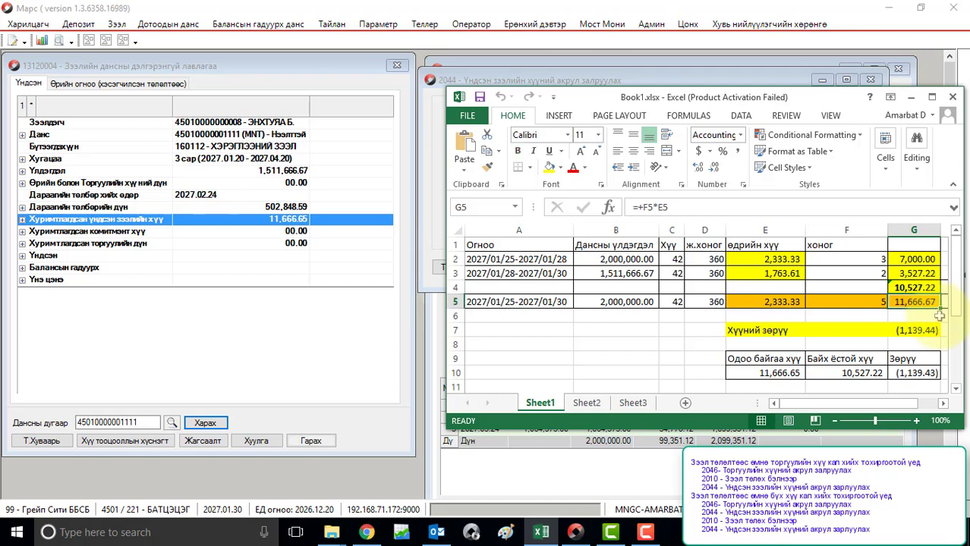
click(936, 331)
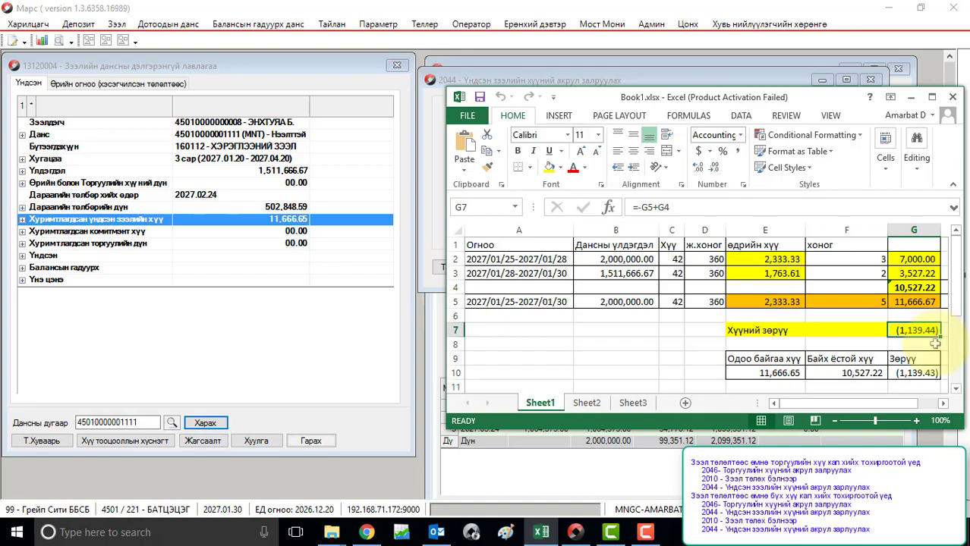
click(913, 102)
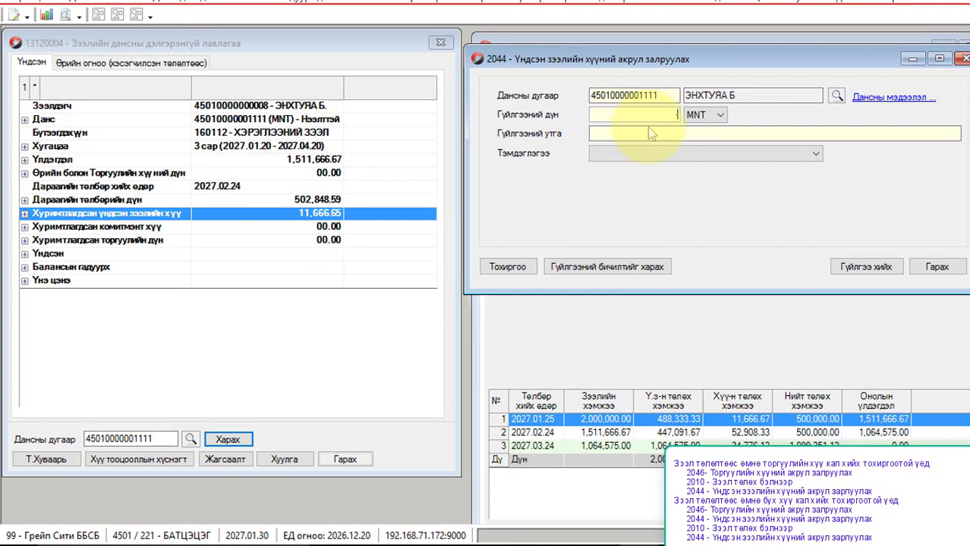
Step: Post an ordinary interest accrual adjustment of -1,139.44 described 'Залруулга хийв.'
text(1,139.44)
click(658, 130)
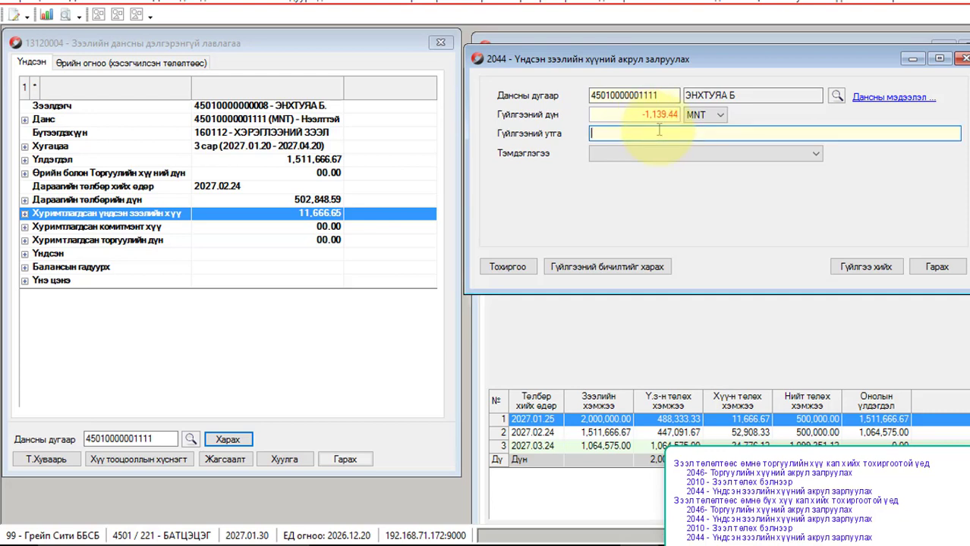
text(Залруулга хийв.)
click(865, 267)
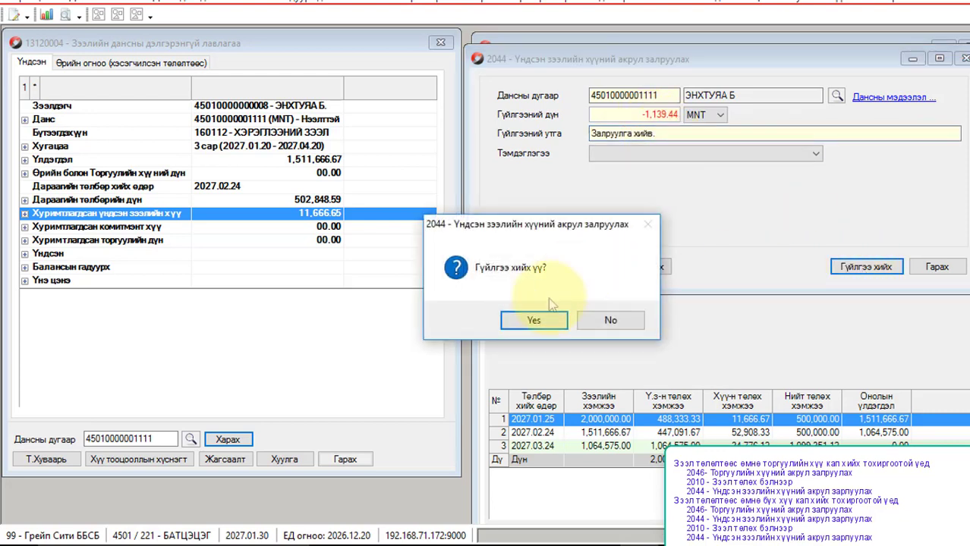
click(541, 319)
click(586, 332)
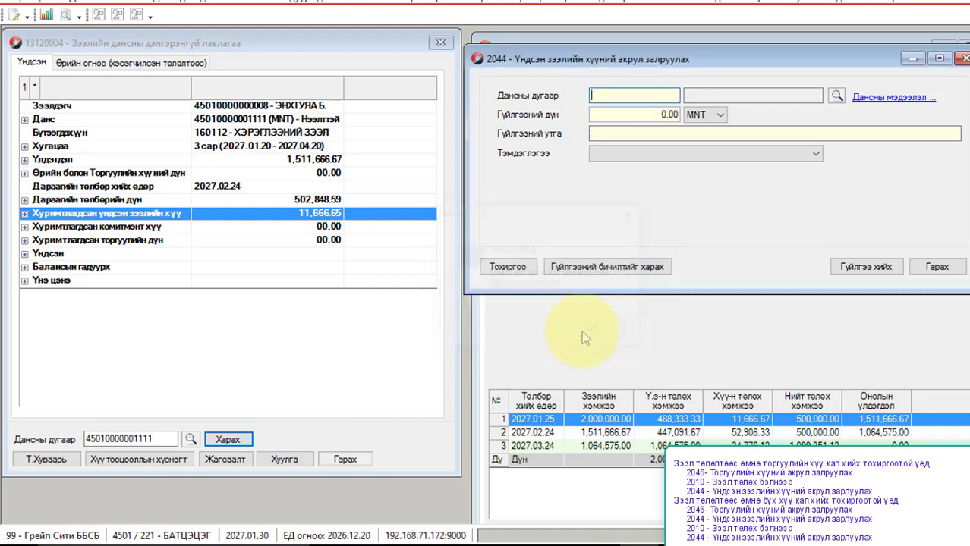
click(932, 267)
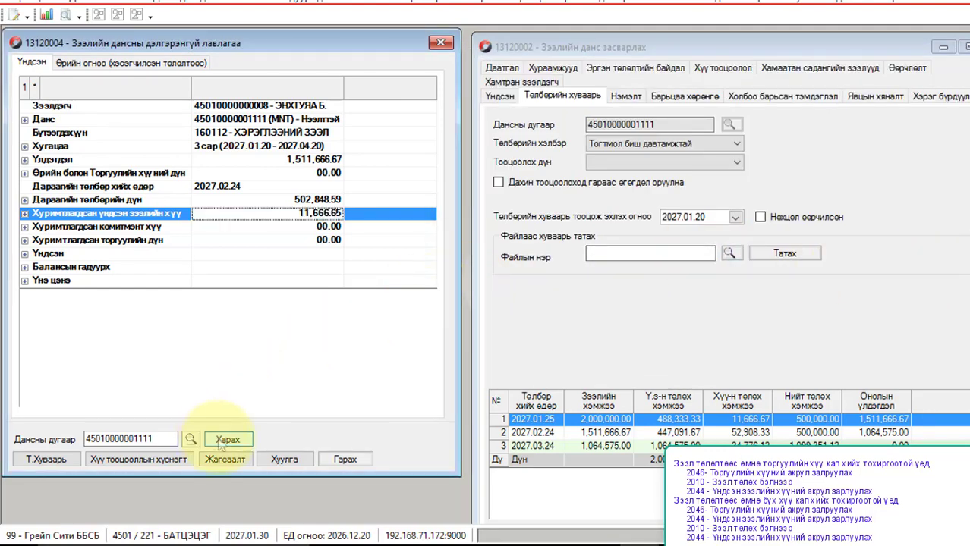
Step: Refresh the details, confirm accrued interest 10,527.21, and close the inquiry window
click(226, 440)
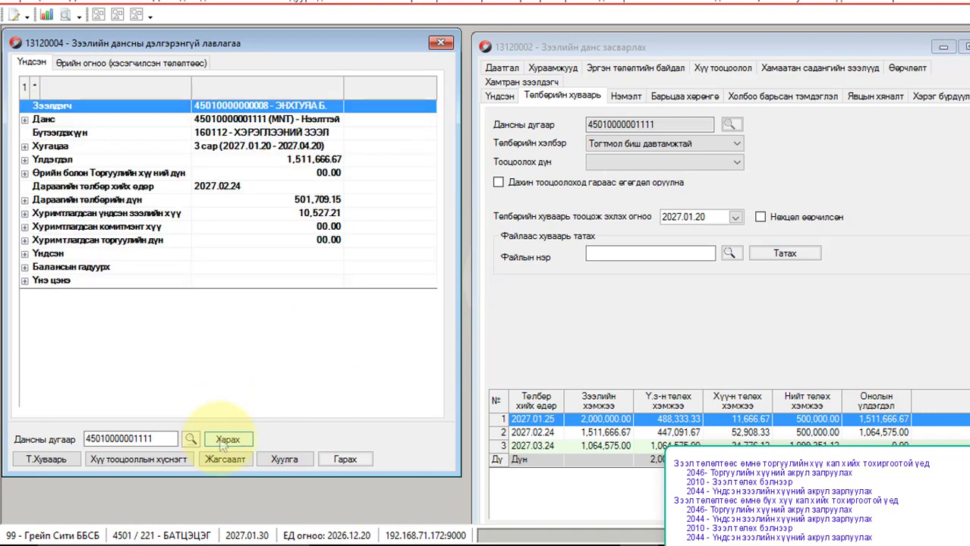
click(335, 174)
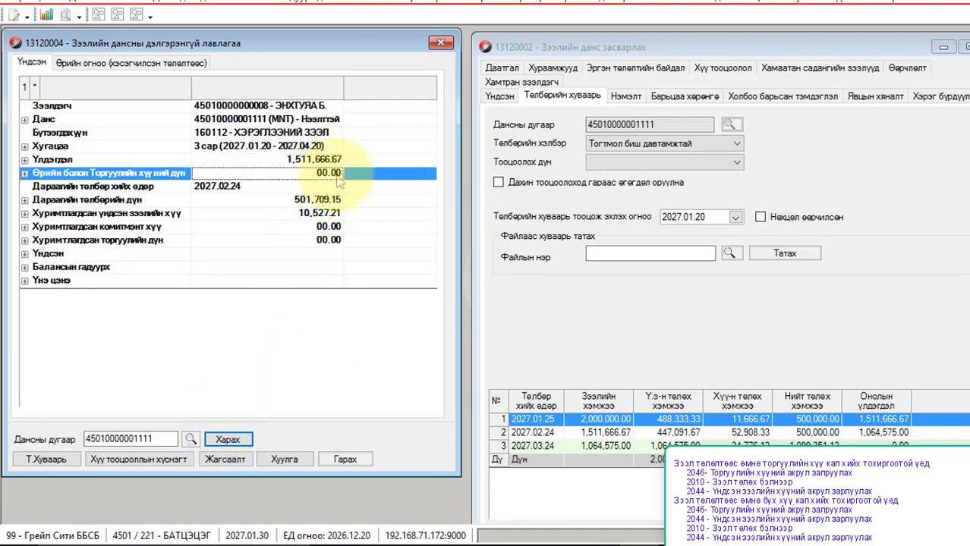
click(335, 217)
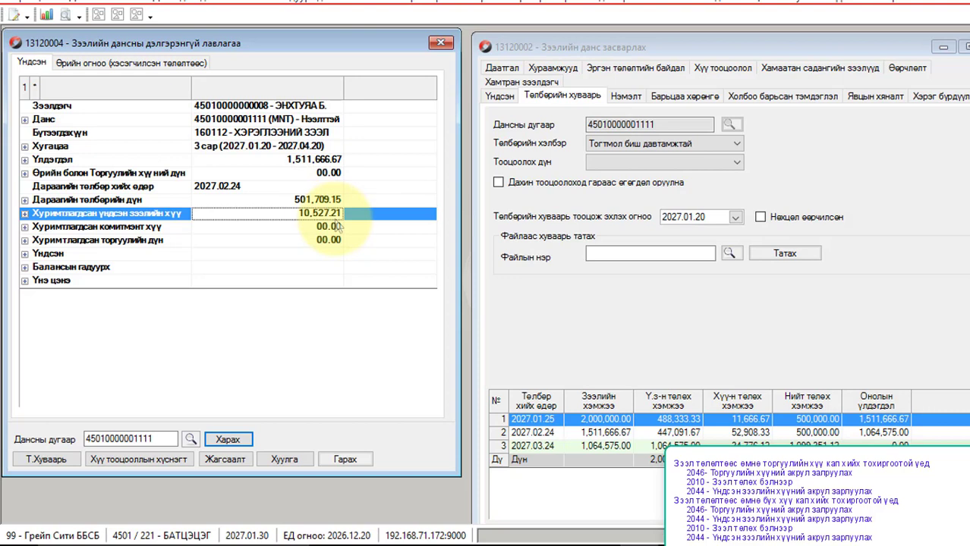
click(441, 44)
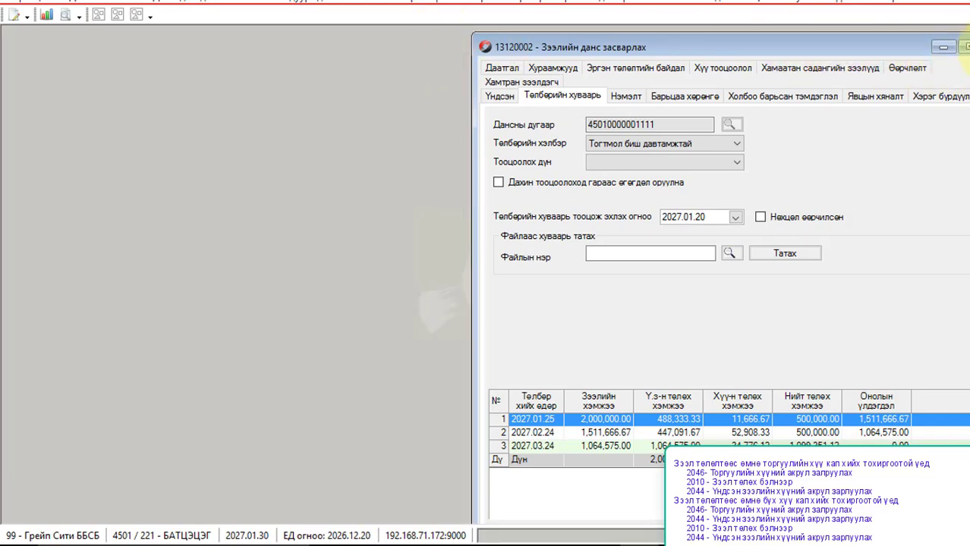
Step: Set 'Зээл төлөлтөөс өмнө хүү кап хийнэ' to 2 in general settings and save
key(Escape)
click(414, 3)
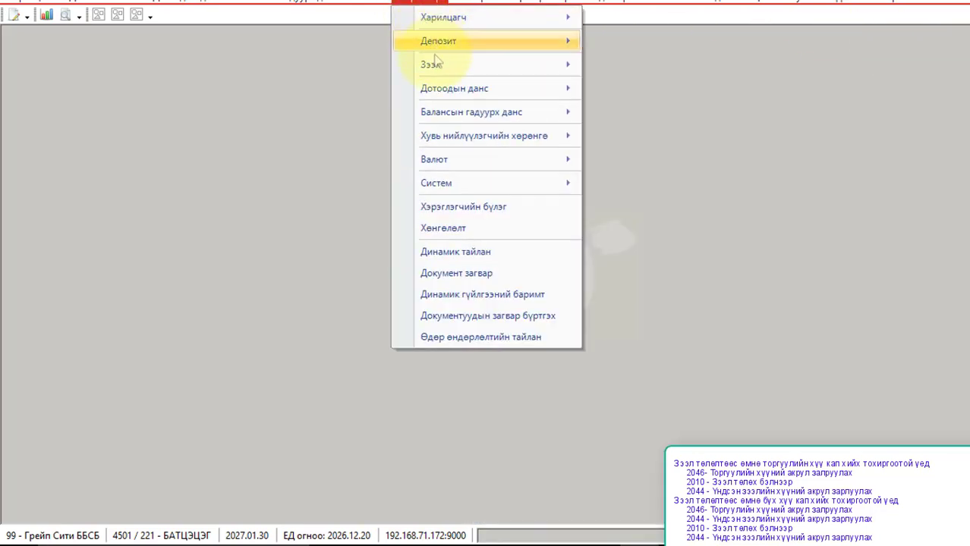
mouse_move(456, 186)
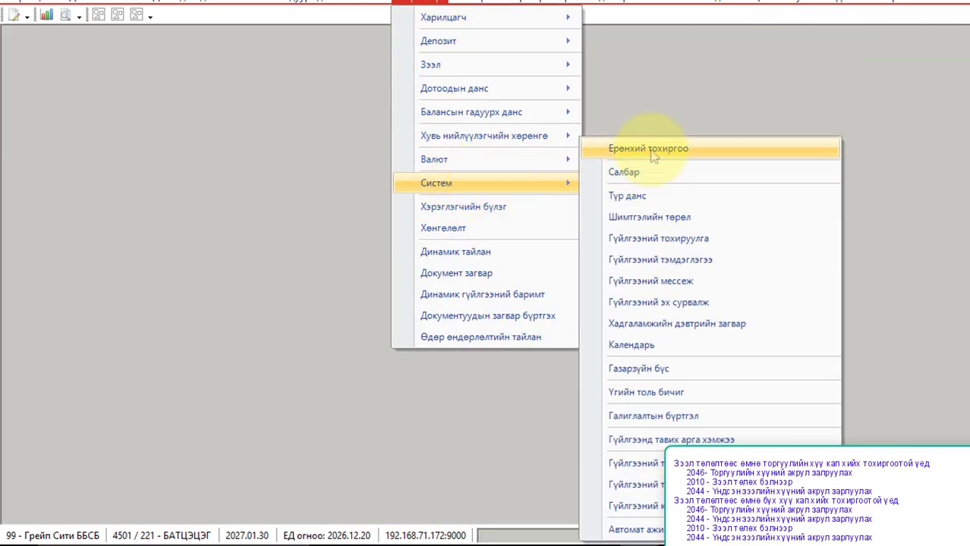
click(650, 150)
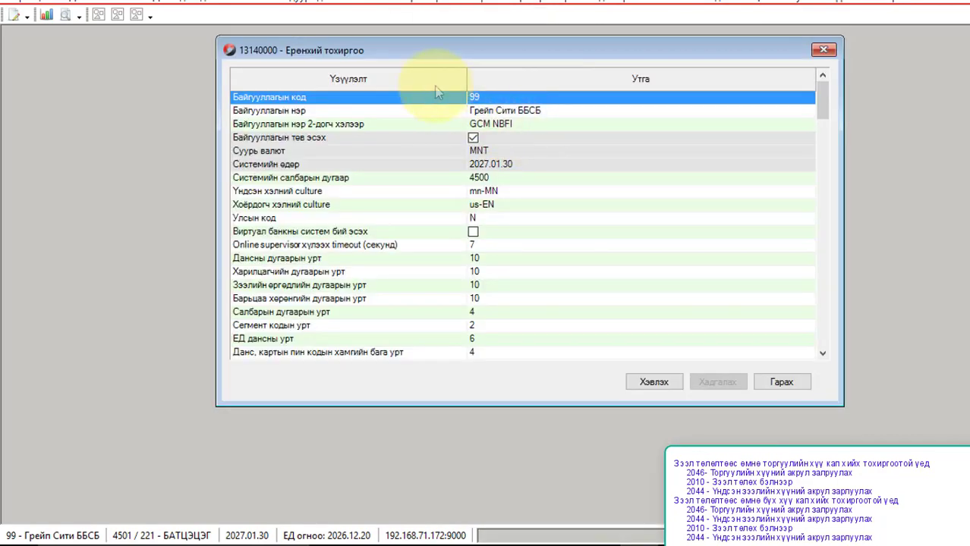
scroll(395, 228, down, 8)
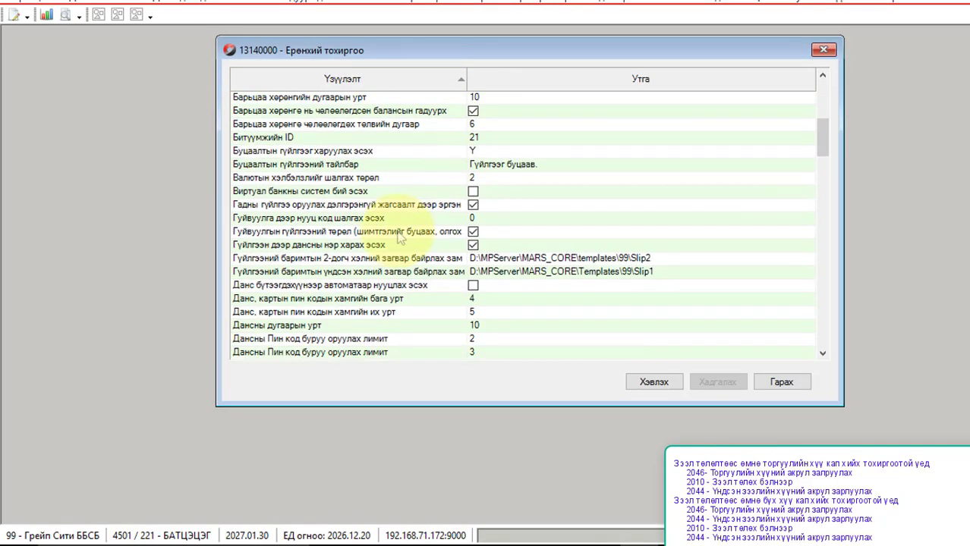
scroll(400, 239, down, 9)
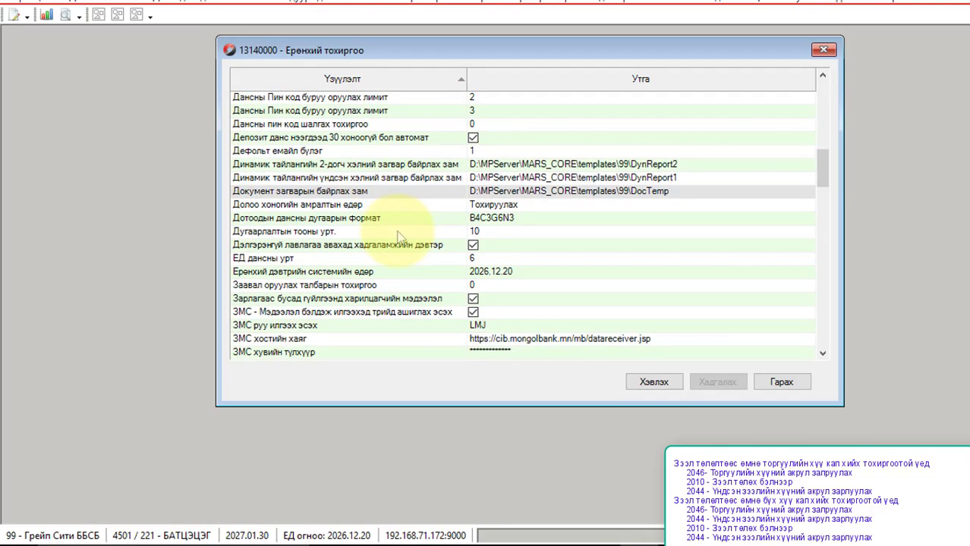
scroll(400, 239, down, 2)
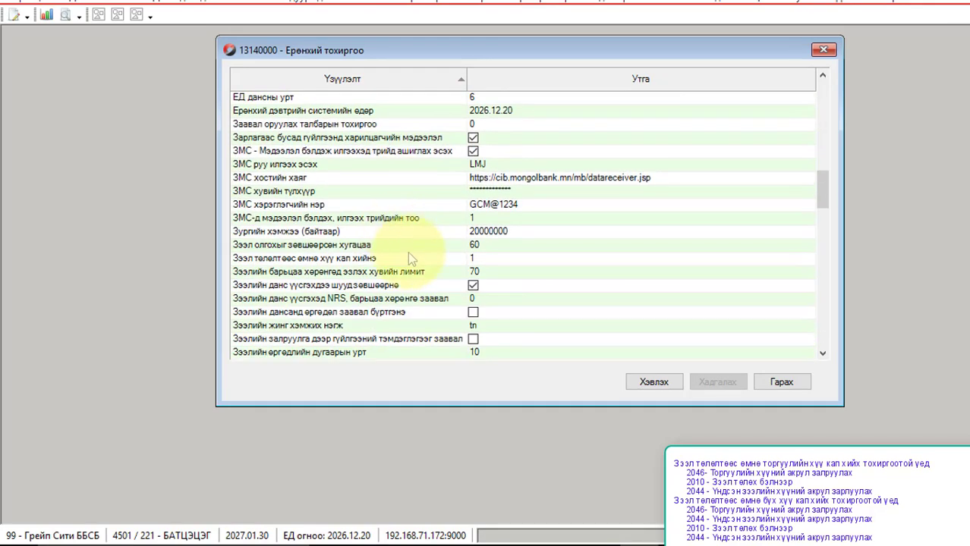
click(476, 259)
text(2)
key(Return)
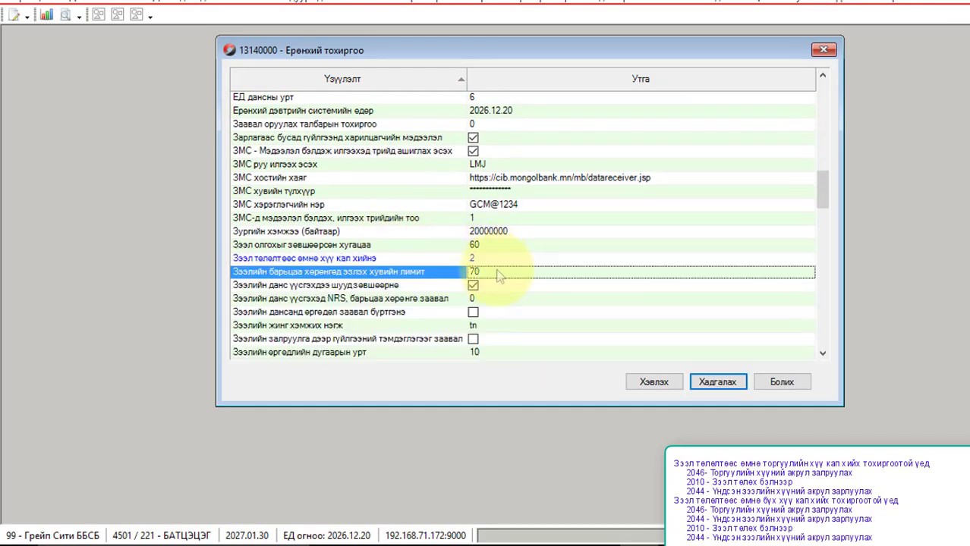
click(701, 384)
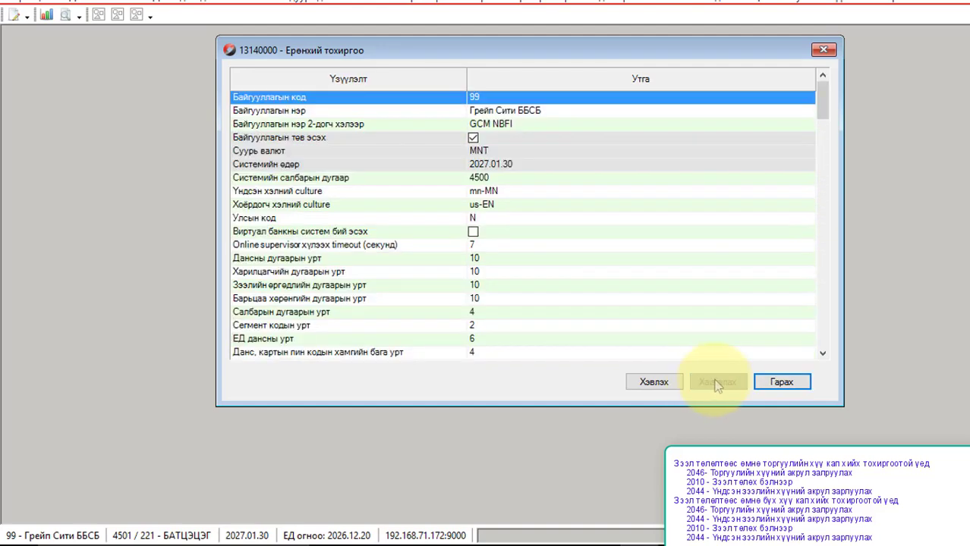
click(771, 384)
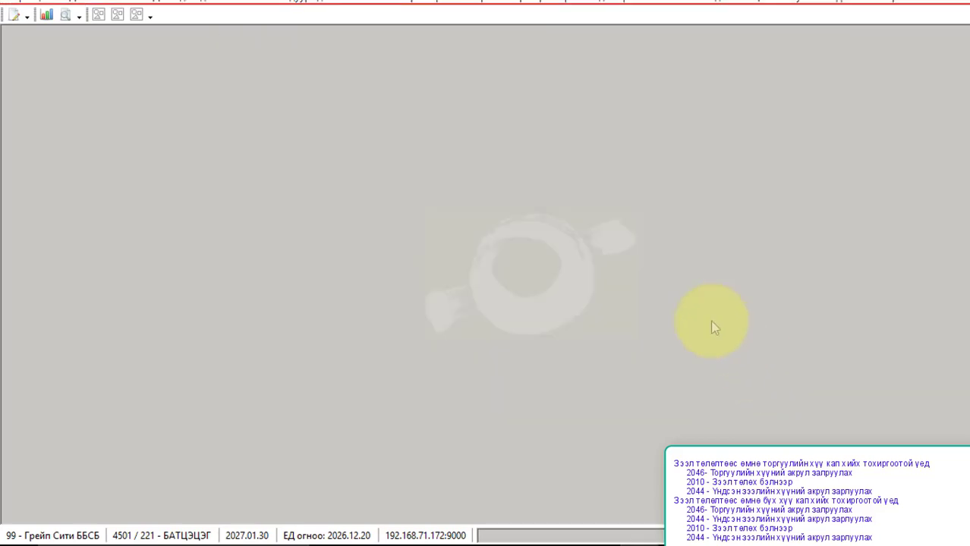
Step: Activate the saved parameters on the server
click(532, 6)
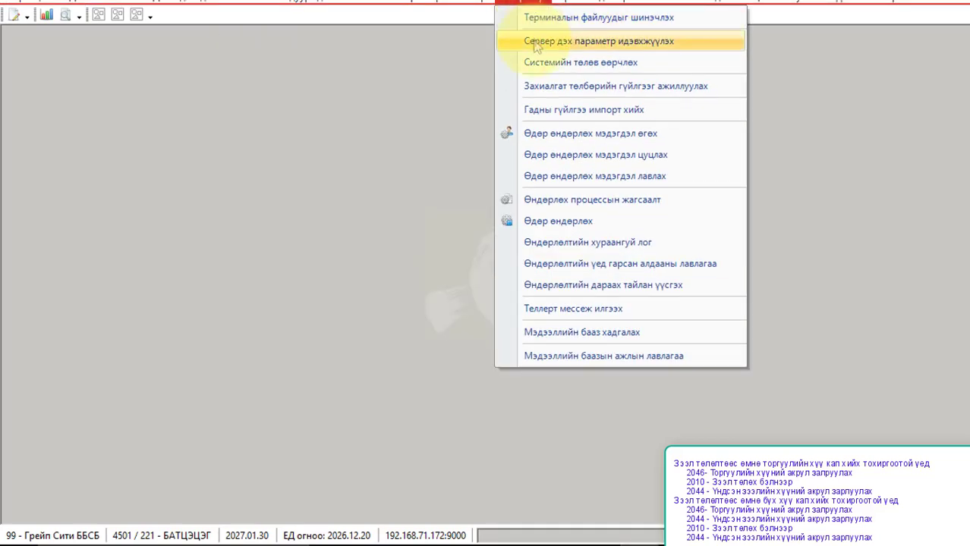
click(535, 43)
click(565, 321)
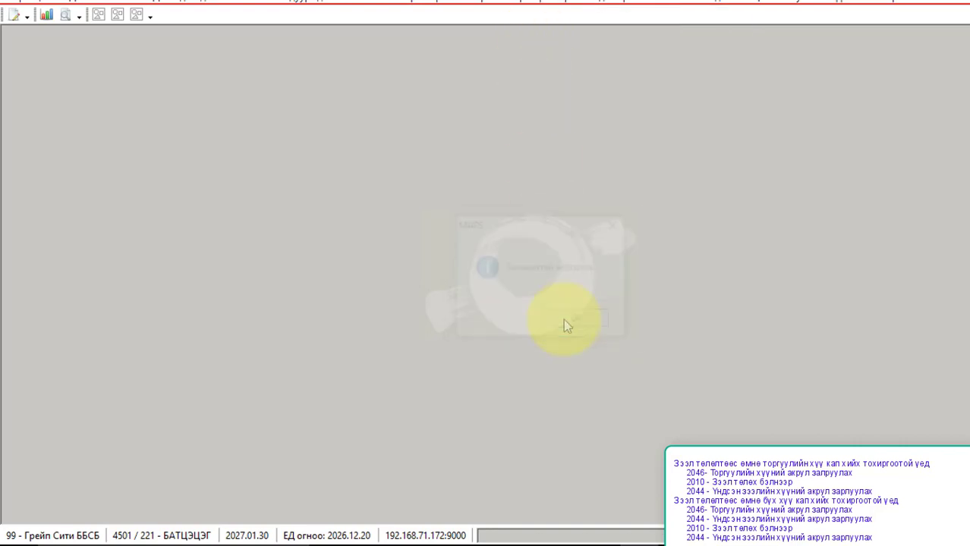
Step: Open the detailed loan account inquiry for the pasted account number
click(135, 5)
mouse_move(150, 44)
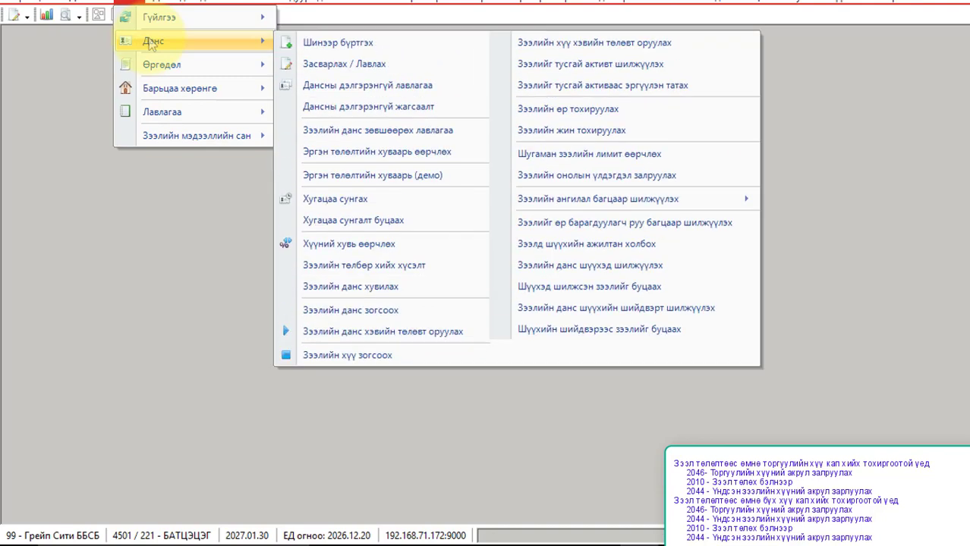
click(361, 85)
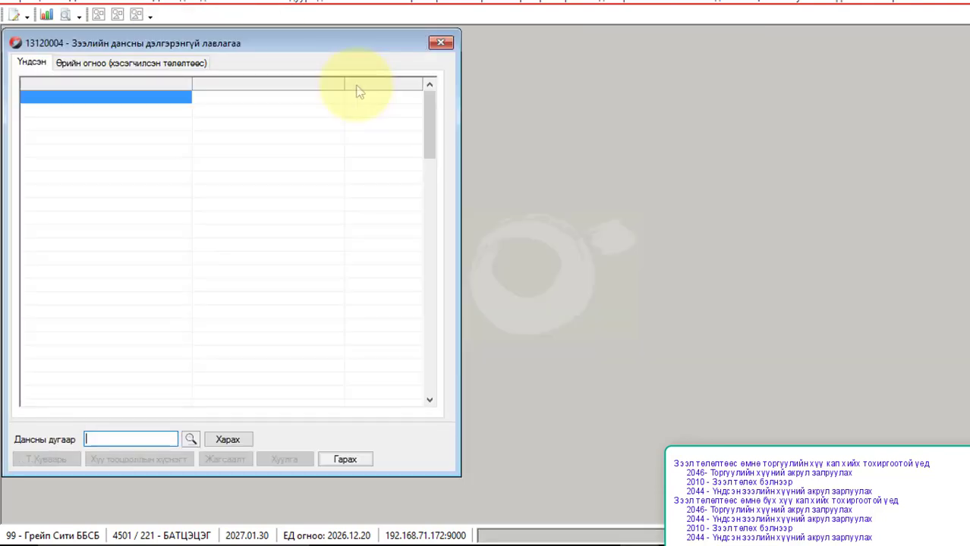
key(ctrl+v)
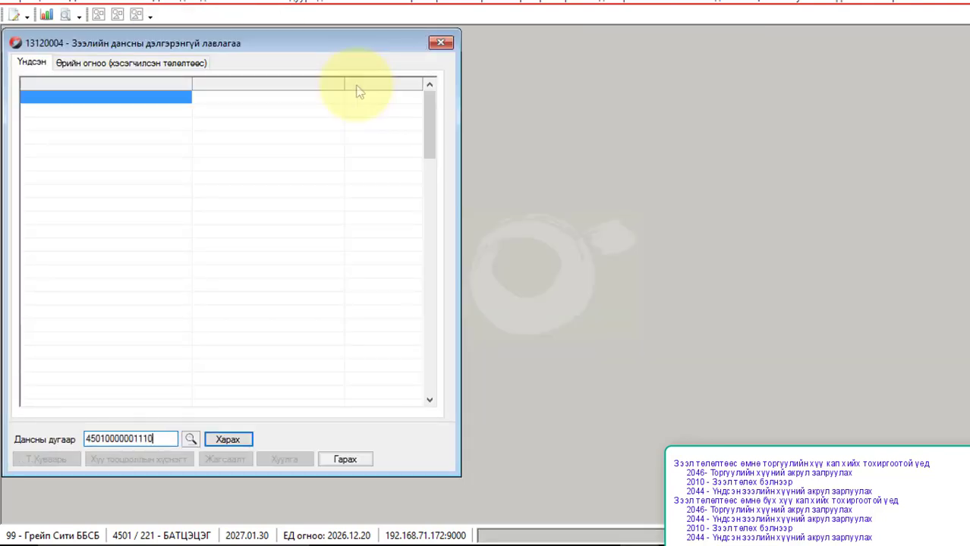
key(Return)
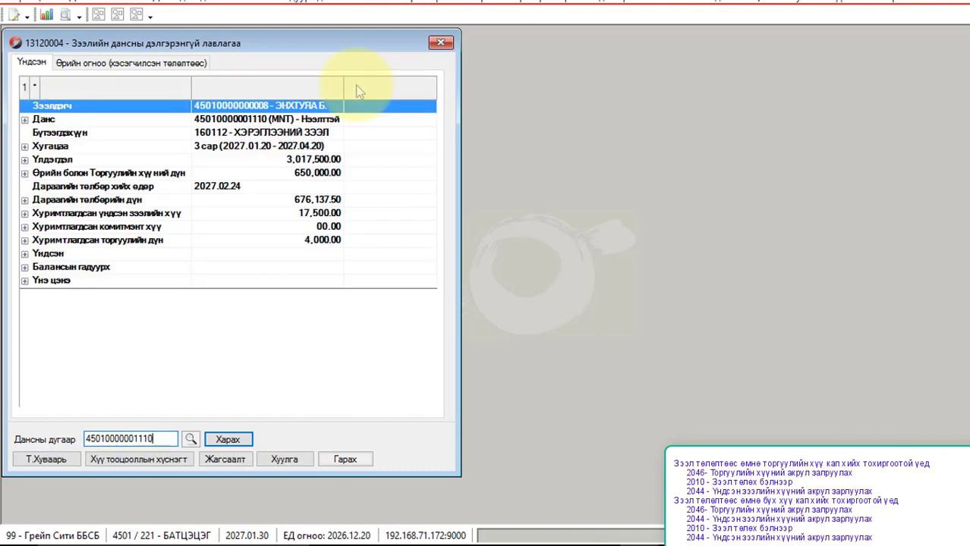
Step: Expand balance and arrears breakdowns; review accrued interest 17,500.00 and accrued penalty 4,000.00
click(25, 160)
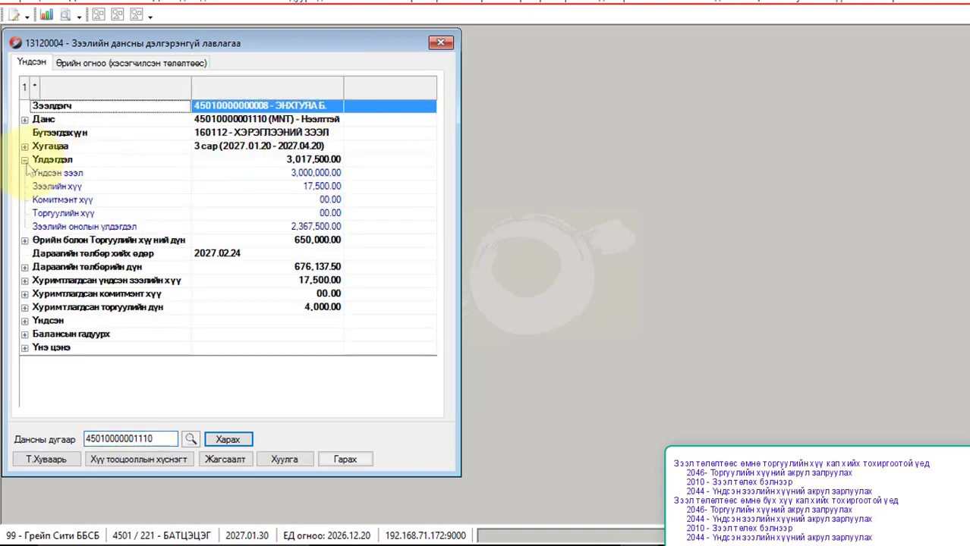
click(25, 240)
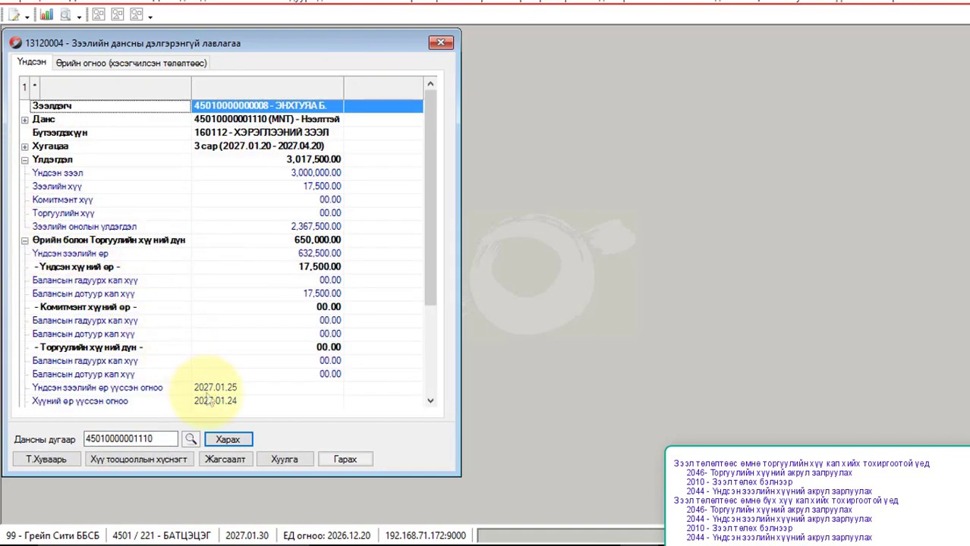
click(247, 391)
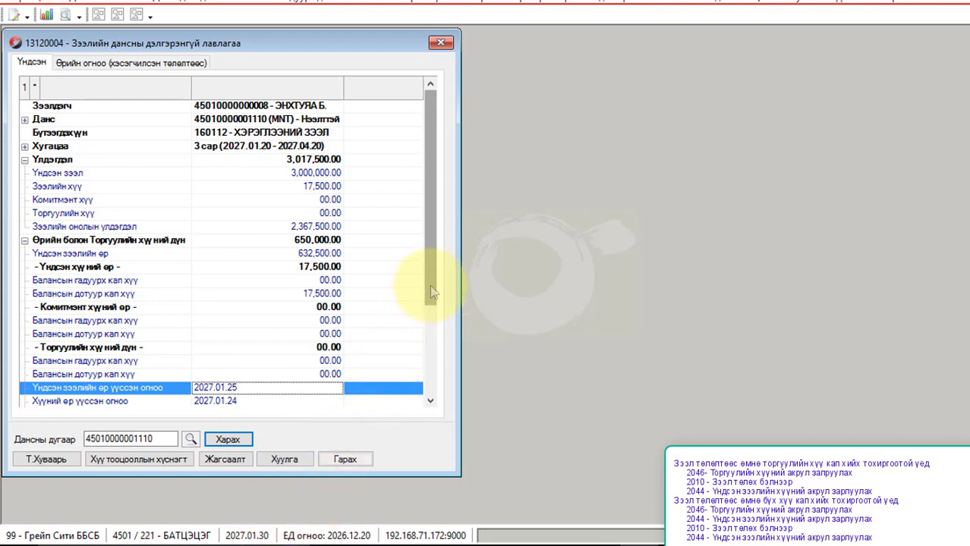
drag(433, 293, 413, 383)
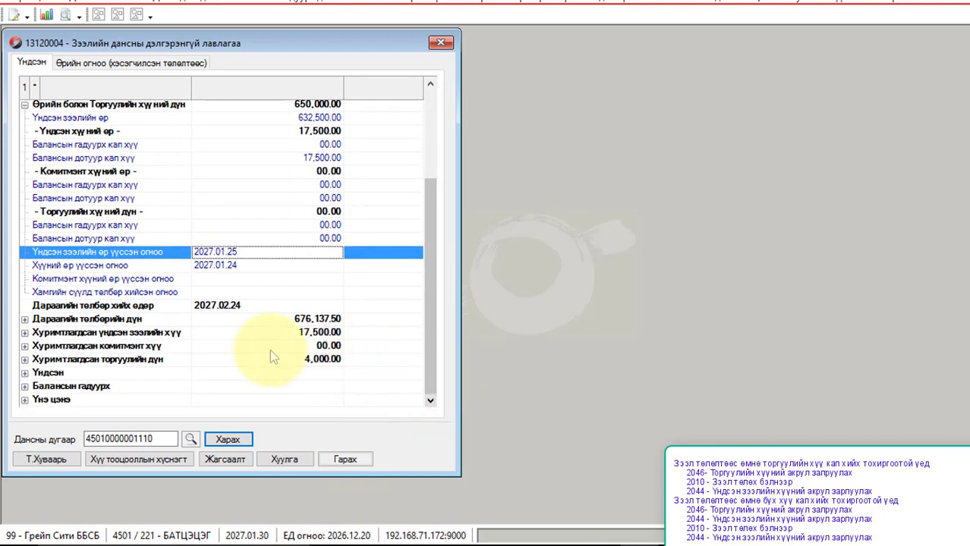
click(258, 334)
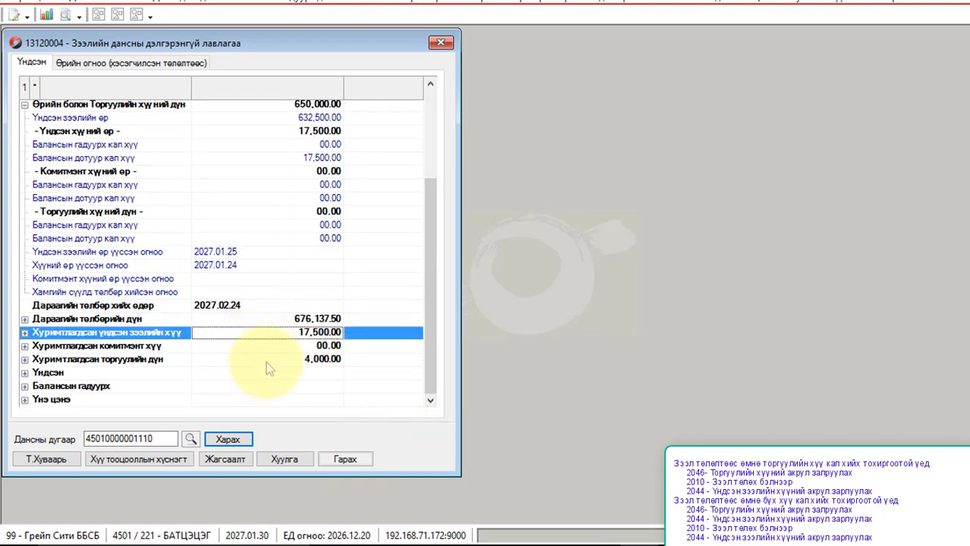
click(266, 363)
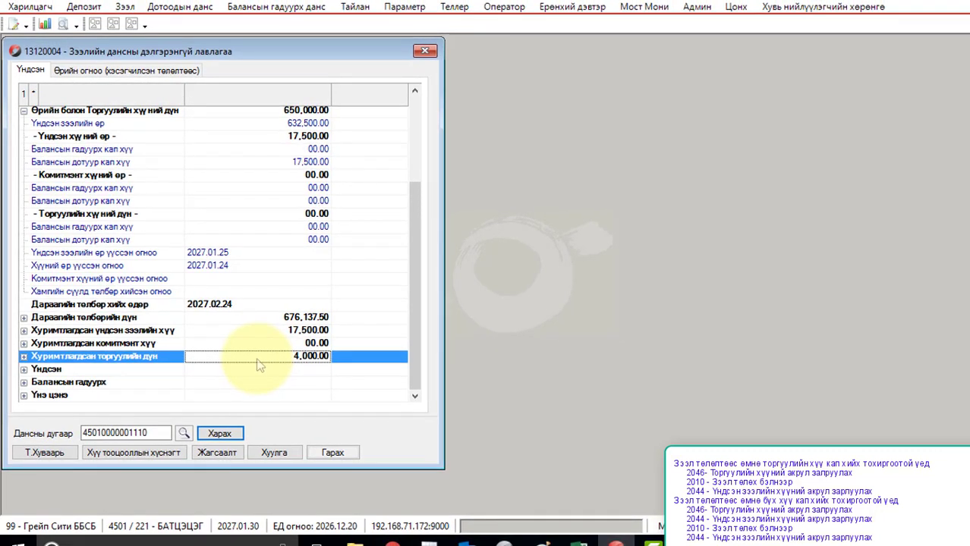
Step: Fill a penalty interest accrual correction of -4,000 described 'Залруулга хийв.'
click(125, 7)
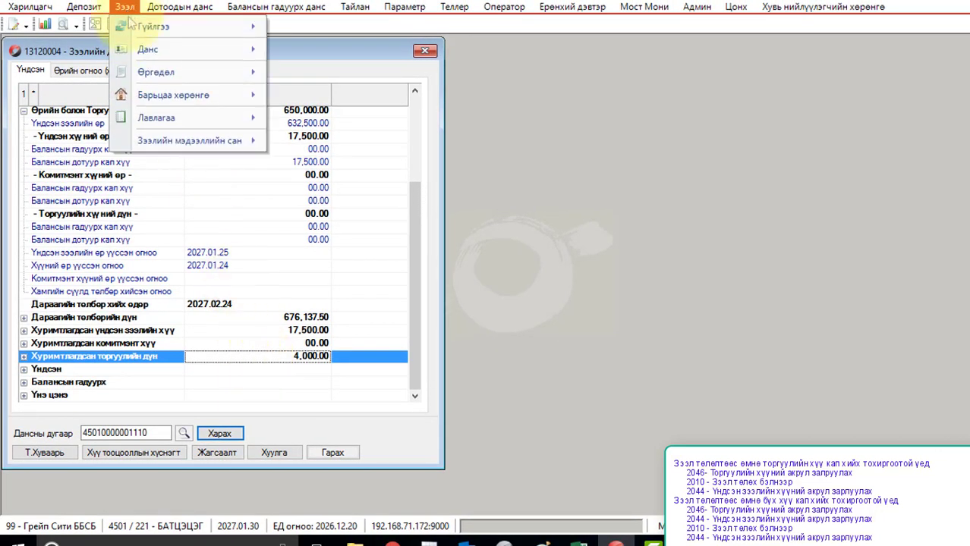
mouse_move(152, 26)
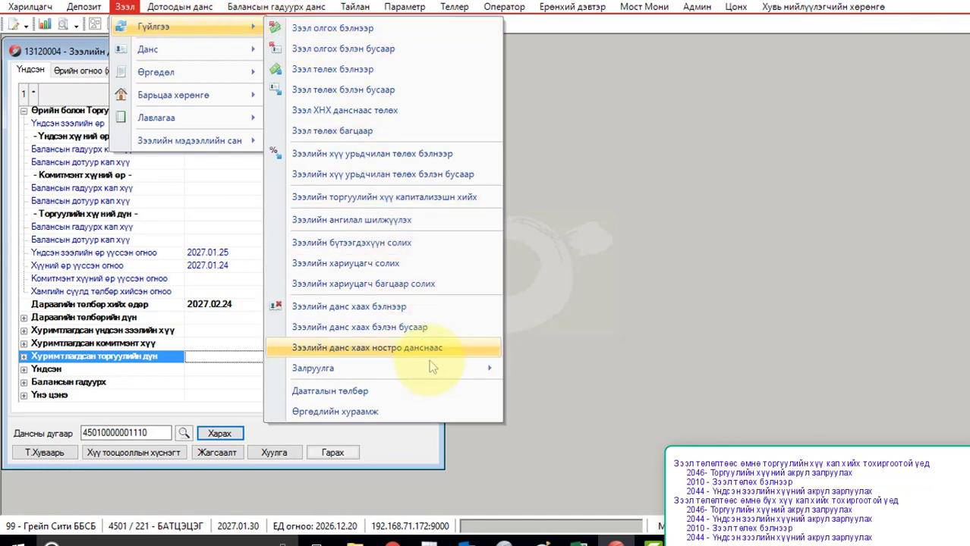
mouse_move(432, 368)
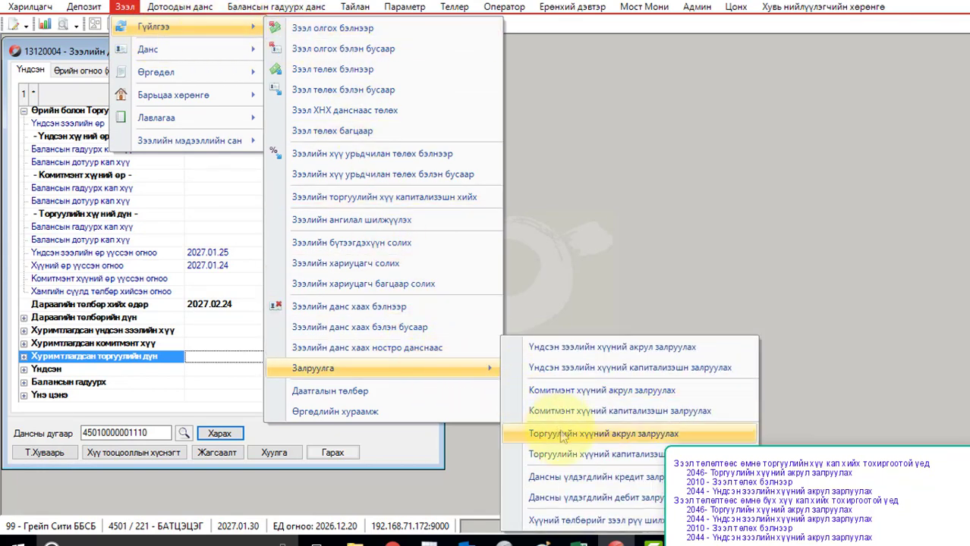
click(563, 434)
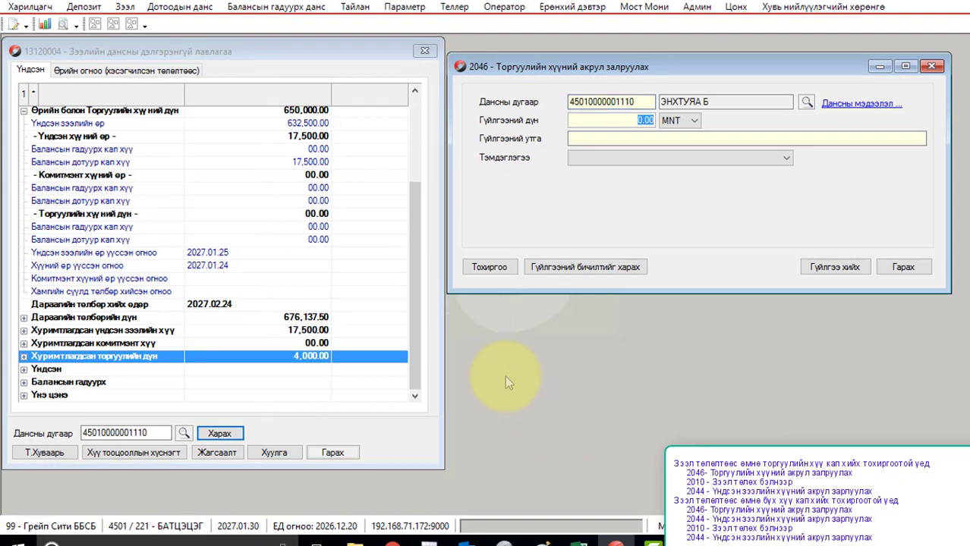
key(BackSpace)
text(-4,000)
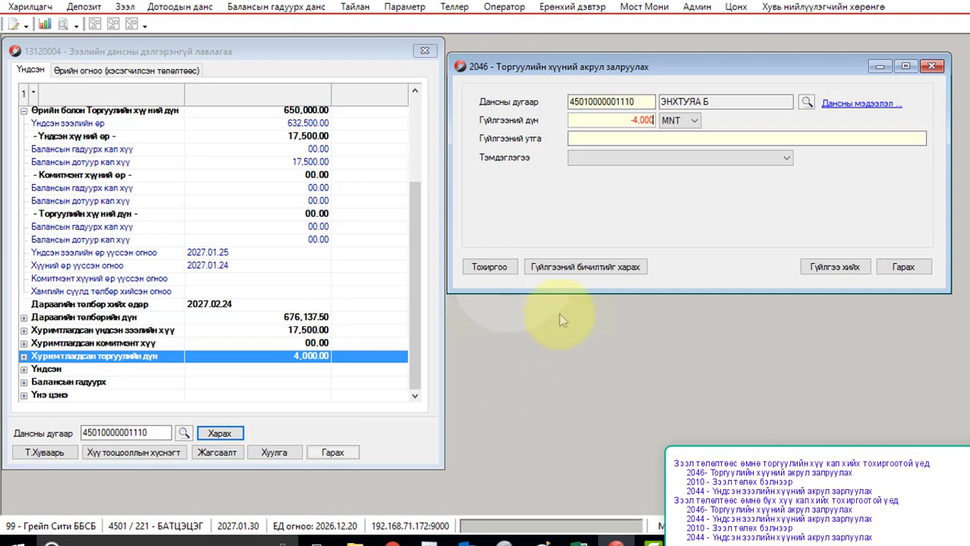
click(576, 138)
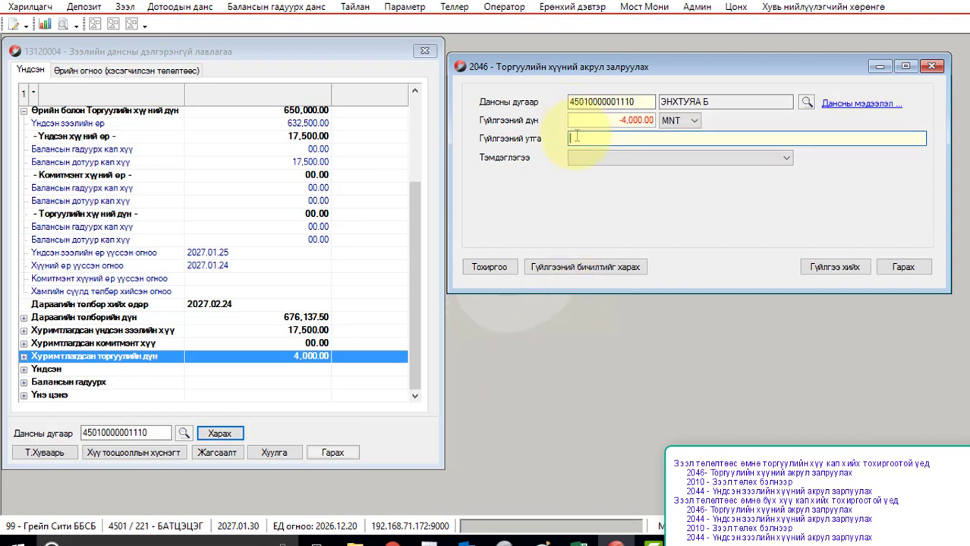
text(Залруулга хийв.)
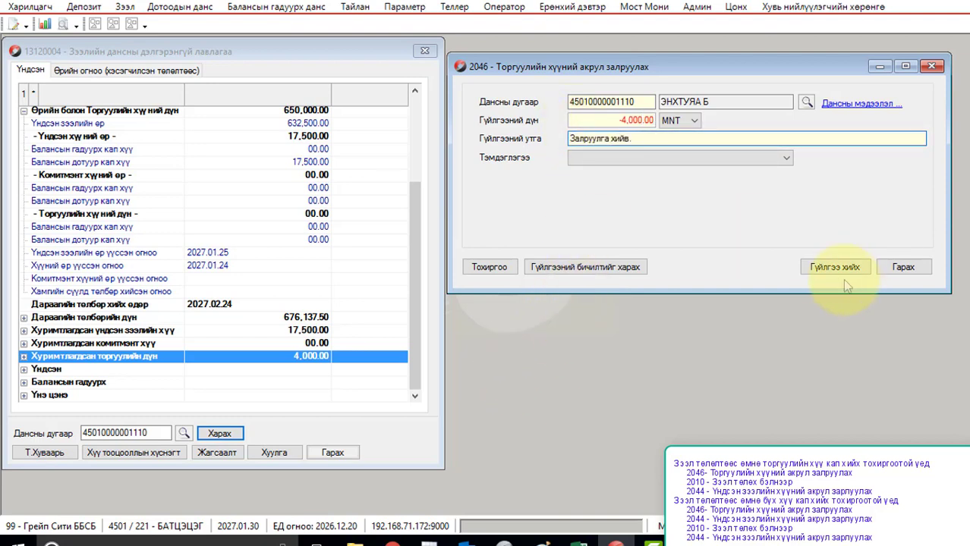
Step: Post the correction and refresh the inquiry to confirm accrued penalty 00.00
click(839, 267)
click(505, 319)
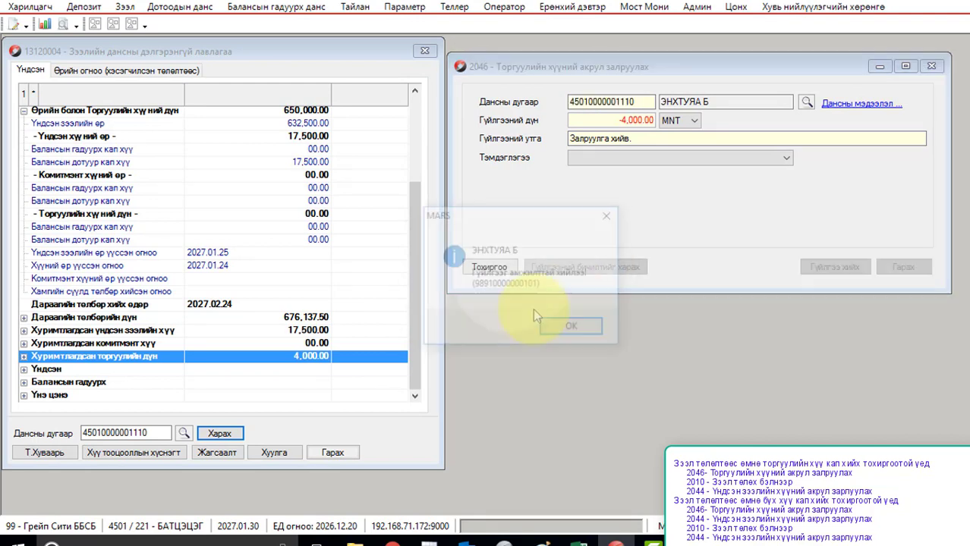
click(592, 332)
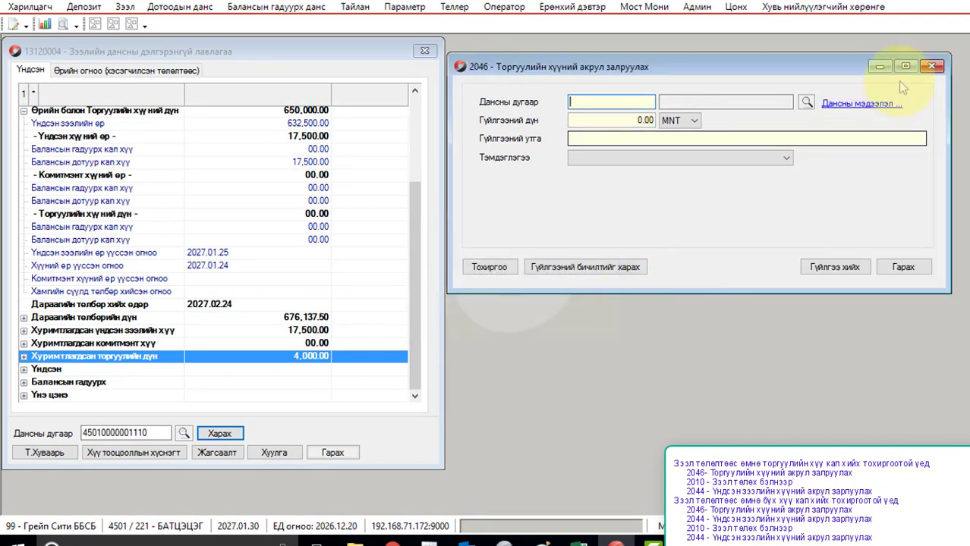
click(930, 67)
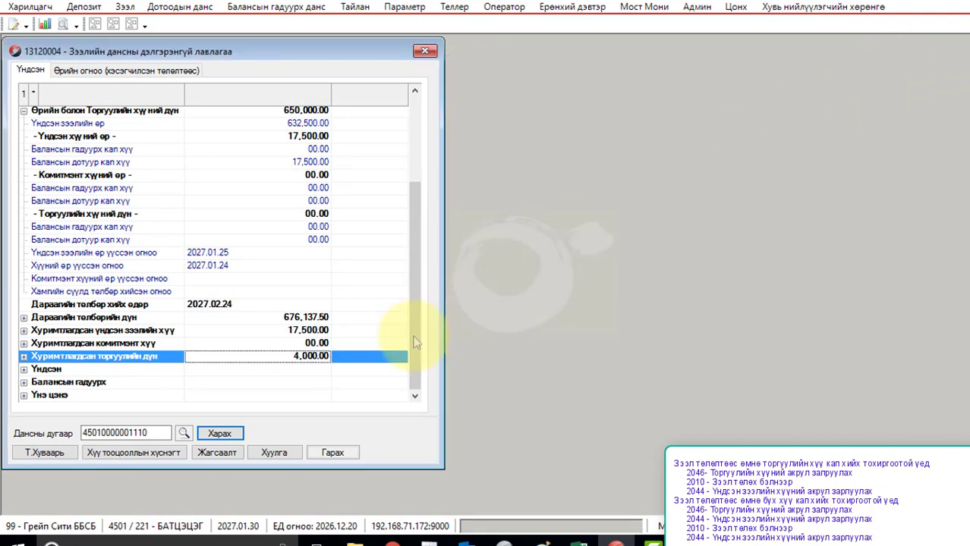
click(234, 437)
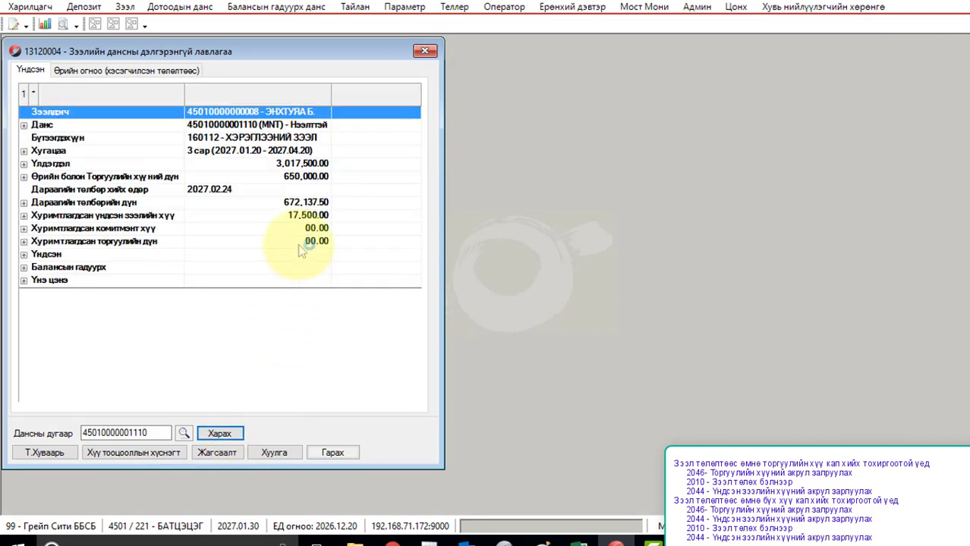
click(302, 243)
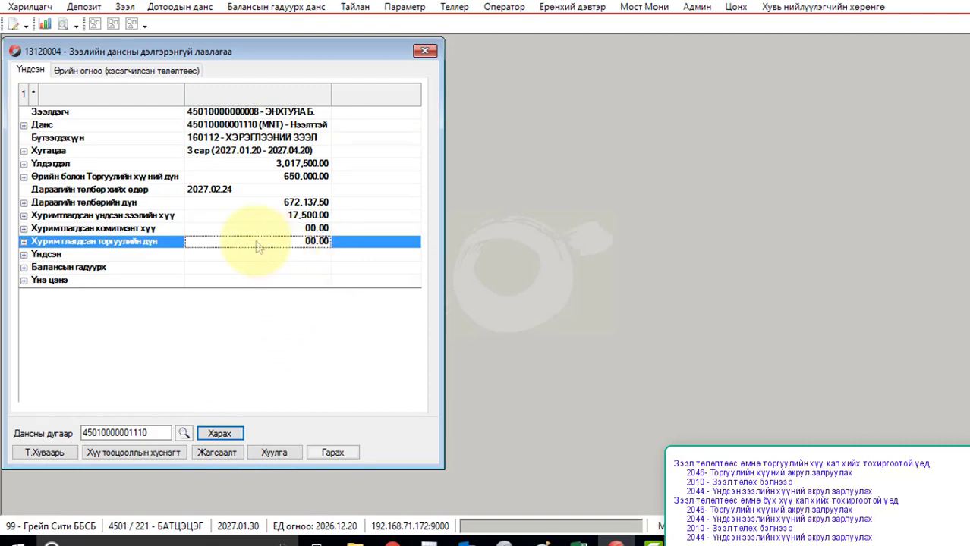
click(126, 8)
Step: Post a -17,500 principal interest accrual correction described 'Залруулга хийв.', then close the form
mouse_move(167, 27)
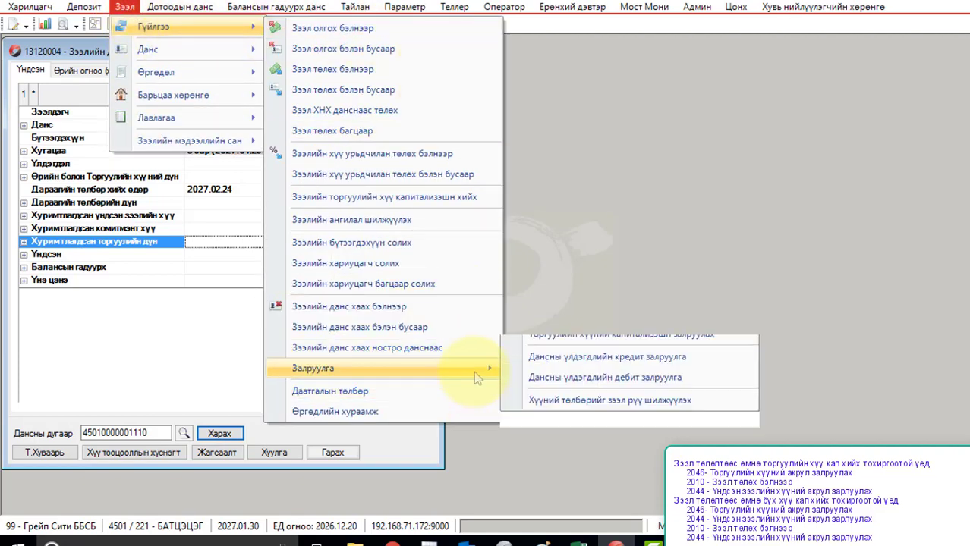
mouse_move(474, 370)
click(575, 356)
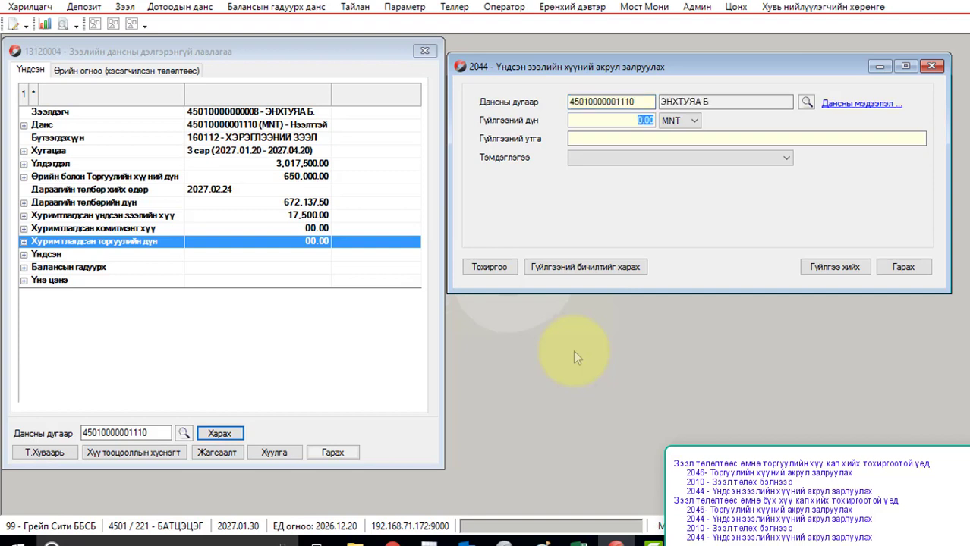
key(BackSpace)
text(-17,500)
click(584, 139)
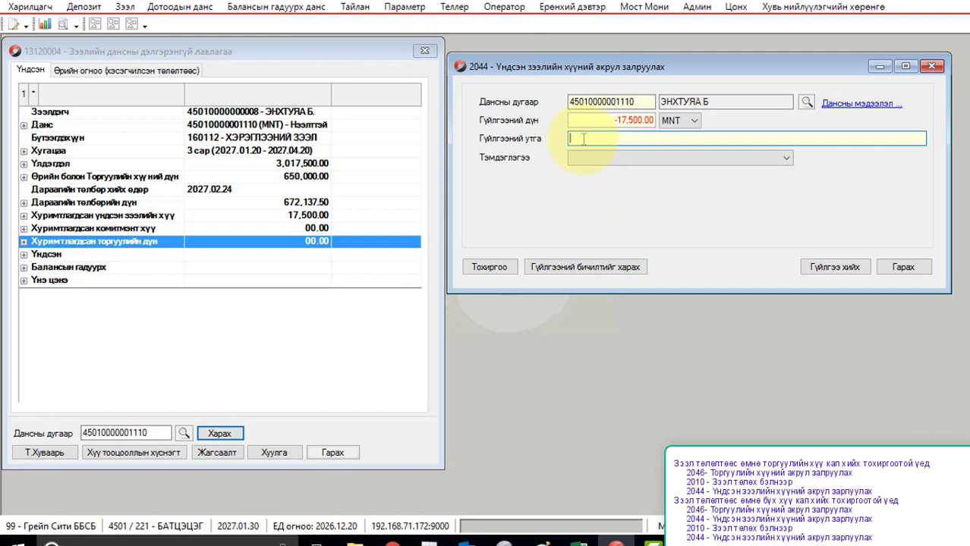
text(Залруулга хийв.)
click(834, 268)
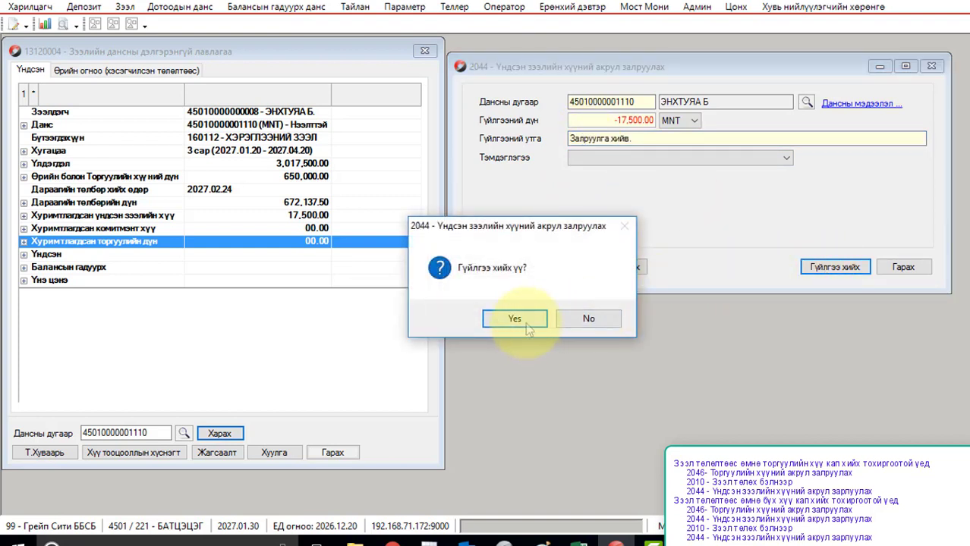
click(523, 321)
click(567, 326)
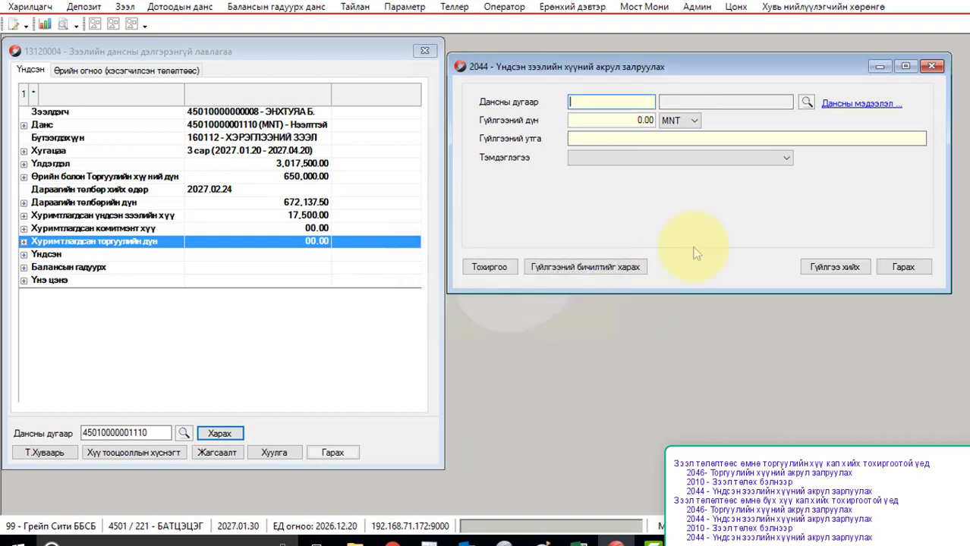
click(931, 67)
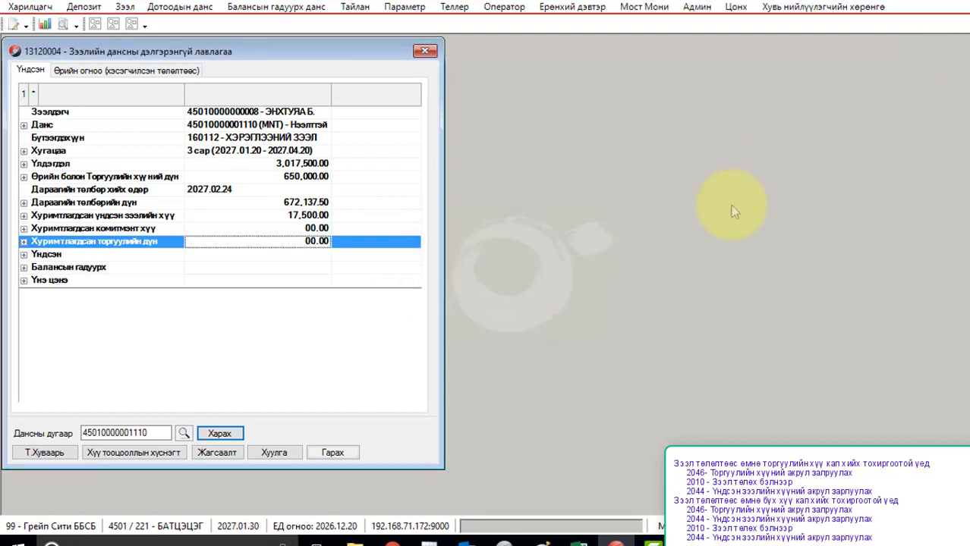
Step: Check the loan's accrued principal interest, then enter the loan account in the cash repayment form
click(219, 434)
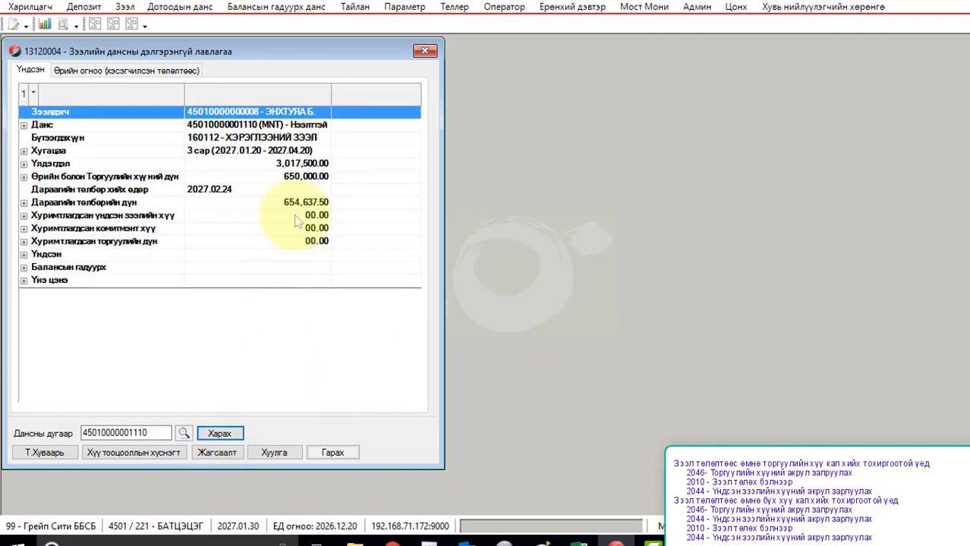
click(293, 217)
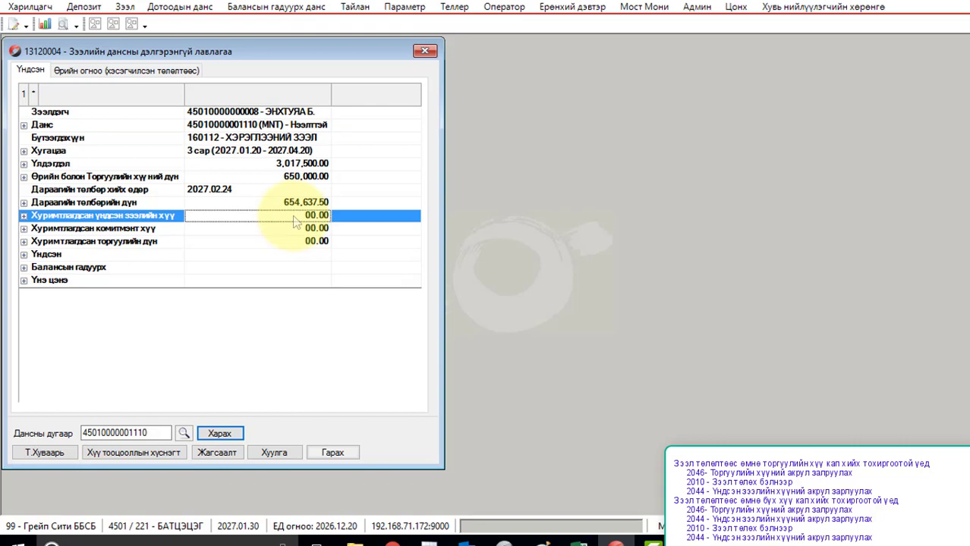
click(124, 7)
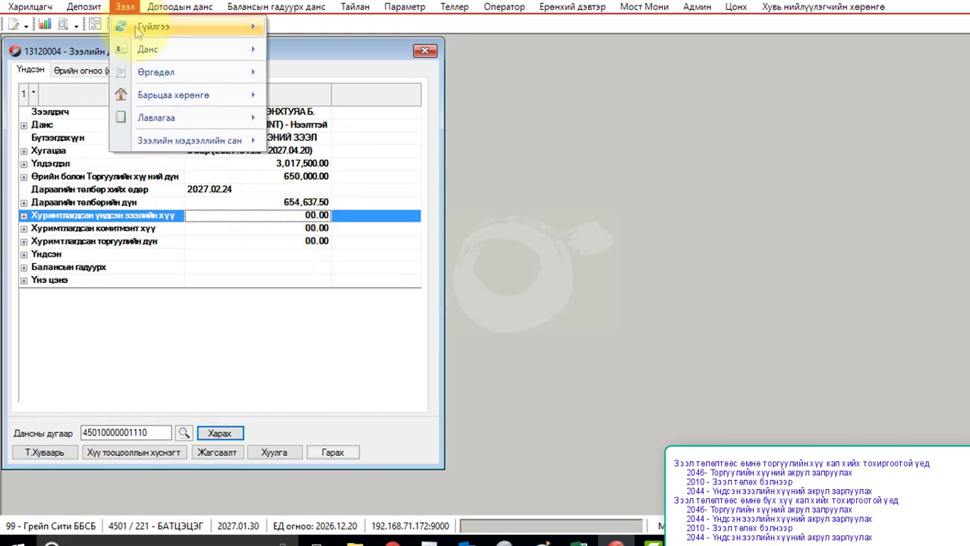
mouse_move(141, 27)
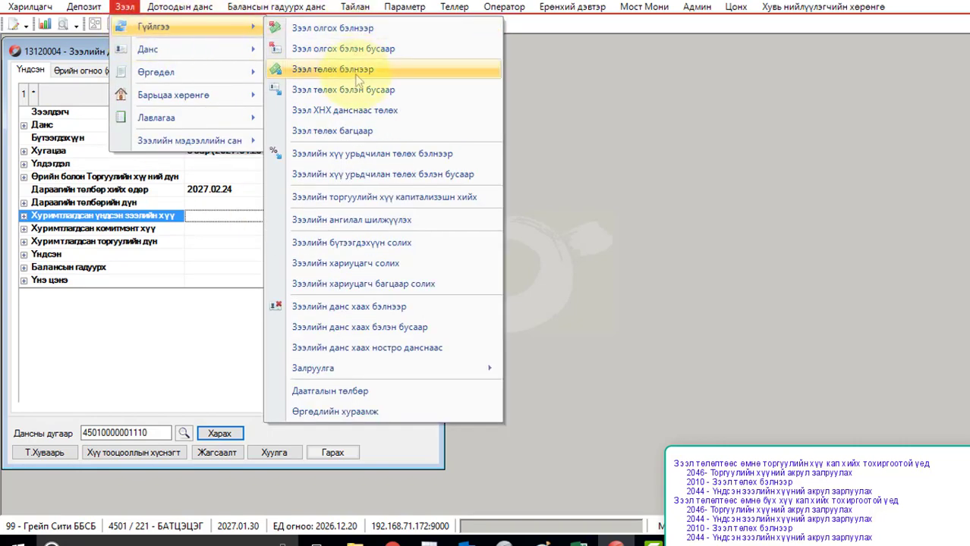
click(360, 70)
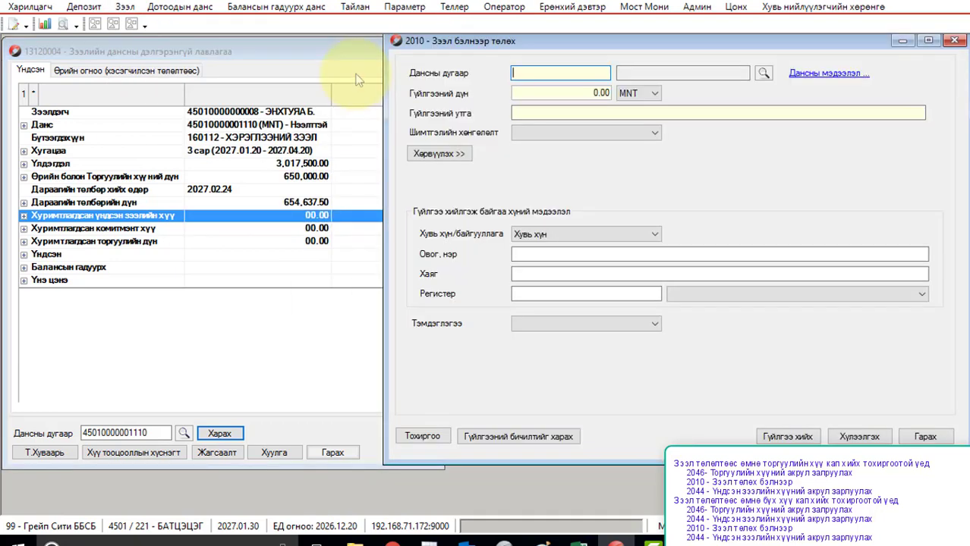
key(ctrl+v)
key(Return)
Step: Post a 650,000 repayment described 'Зээл төлөв.' and refresh the loan details
text(650000)
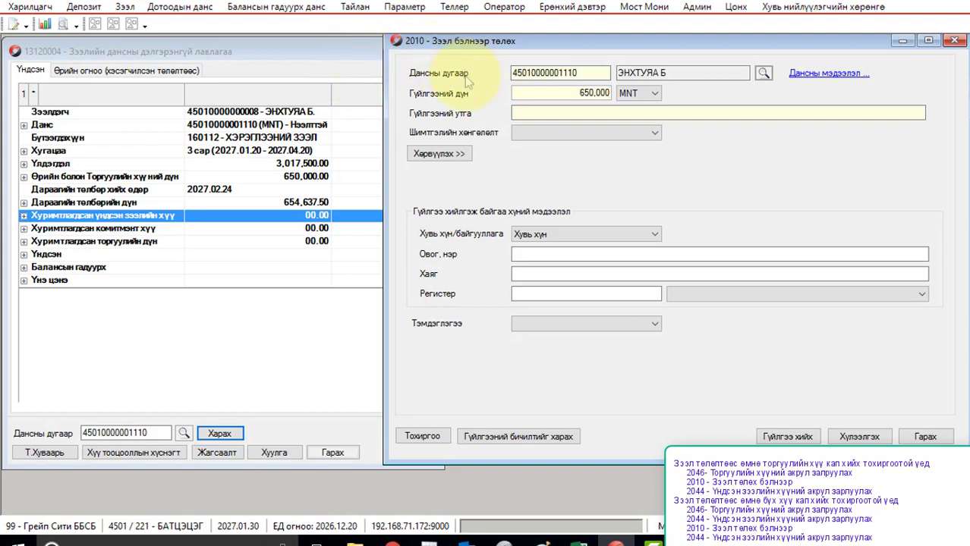
click(519, 113)
text(Зээл төлөв.)
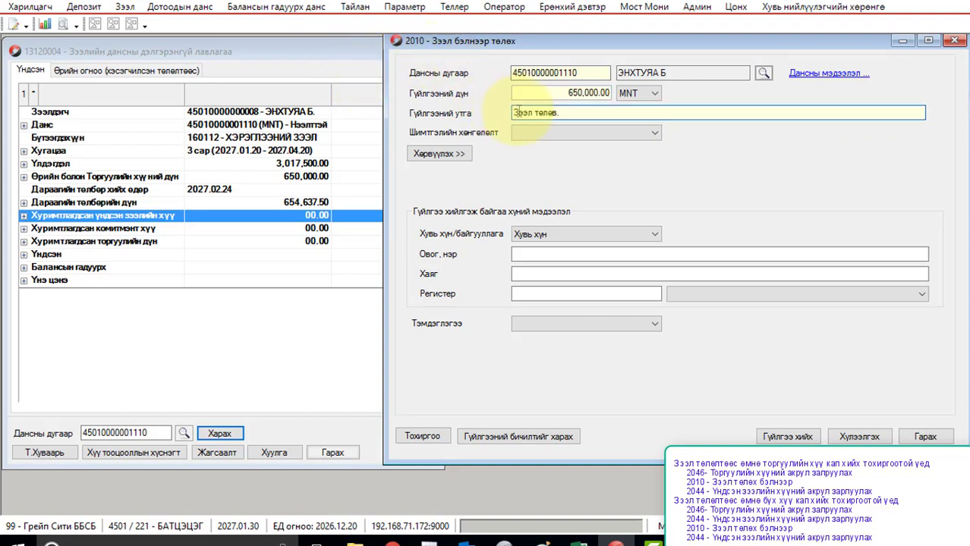
click(788, 436)
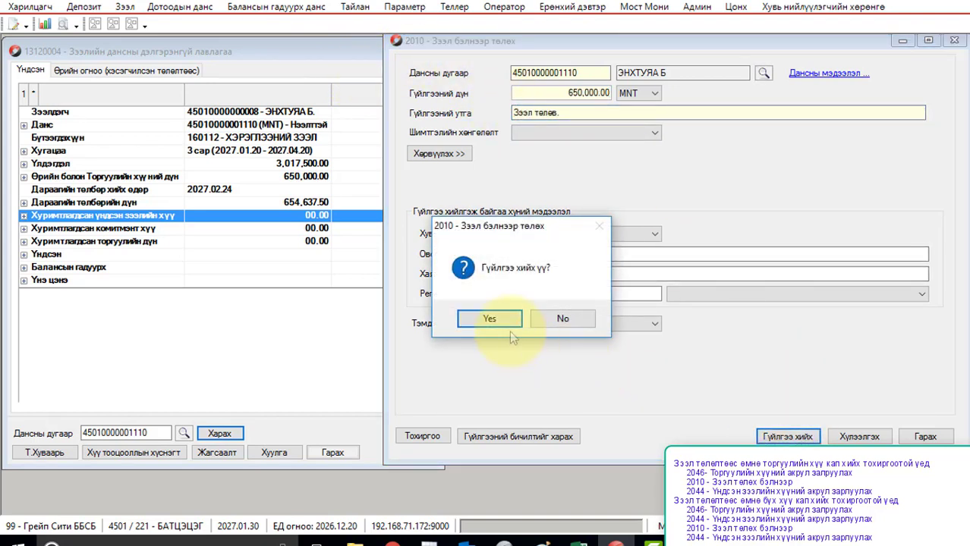
click(489, 319)
click(561, 335)
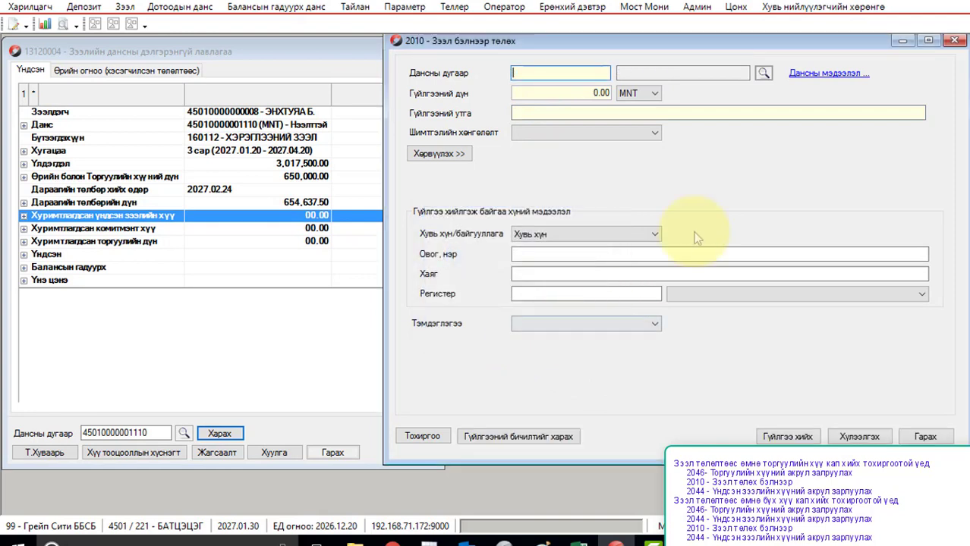
click(953, 41)
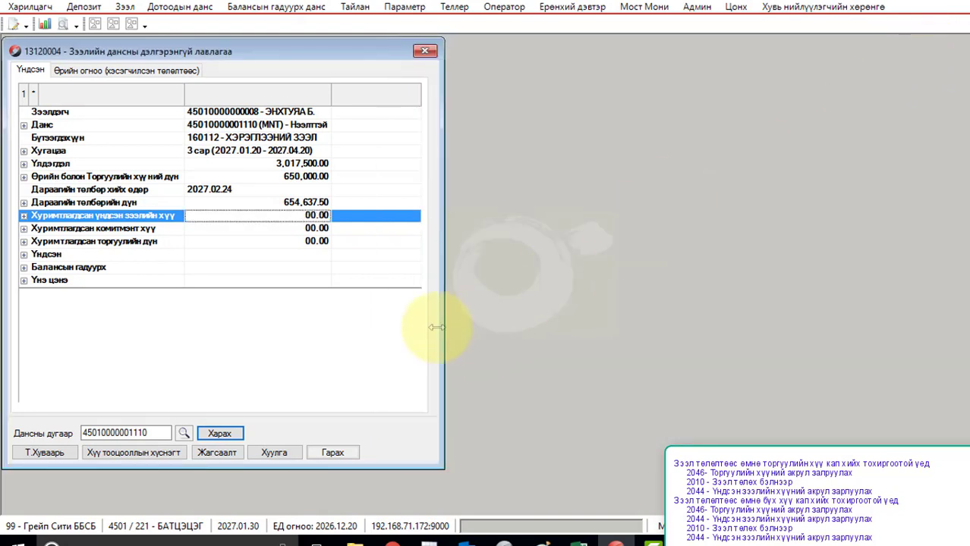
click(222, 433)
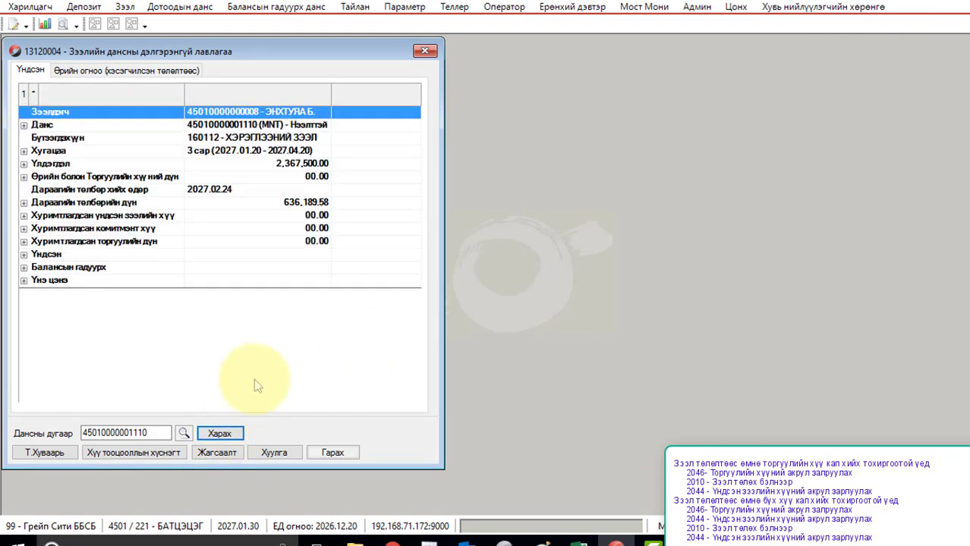
Step: Verify the 2,367,500.00 balance, zero overdue and penalty interest, and the accrued interest row
click(299, 169)
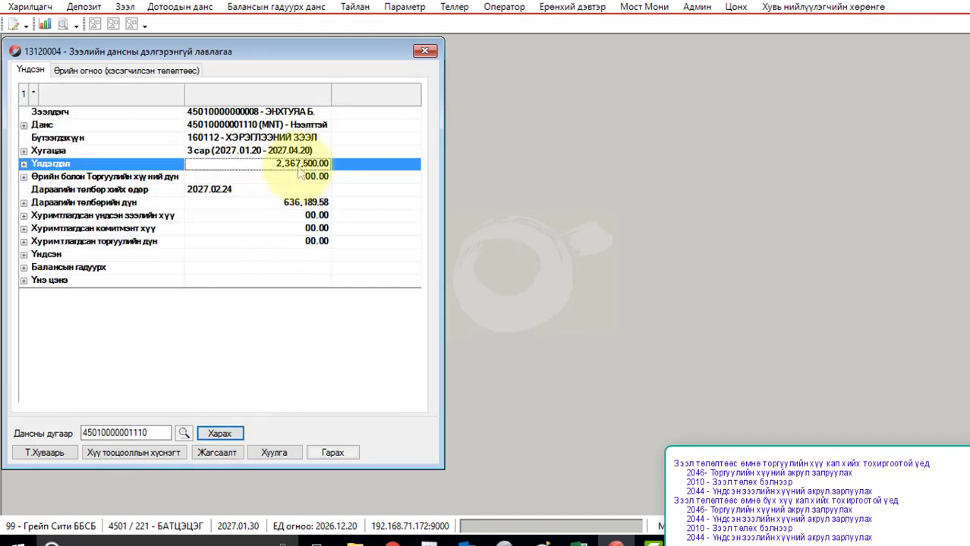
click(285, 179)
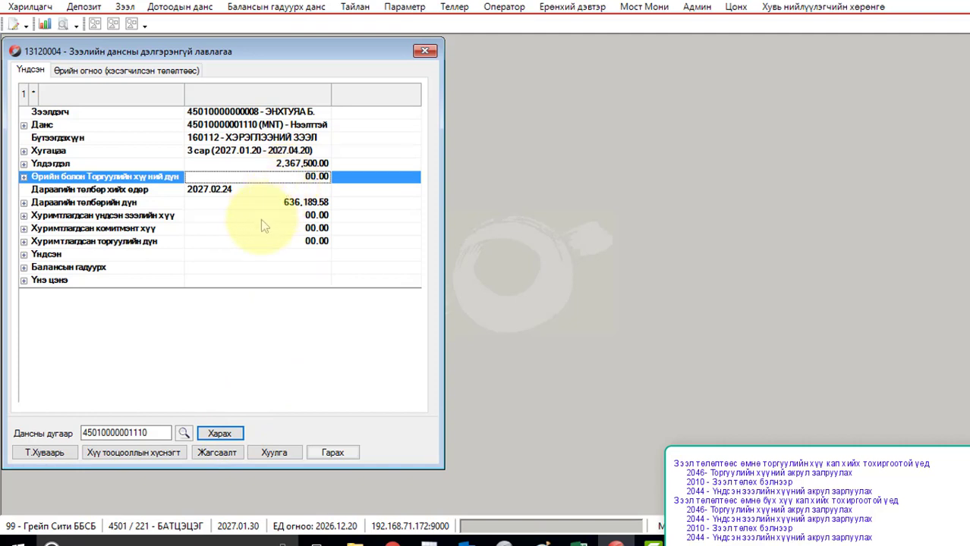
click(260, 218)
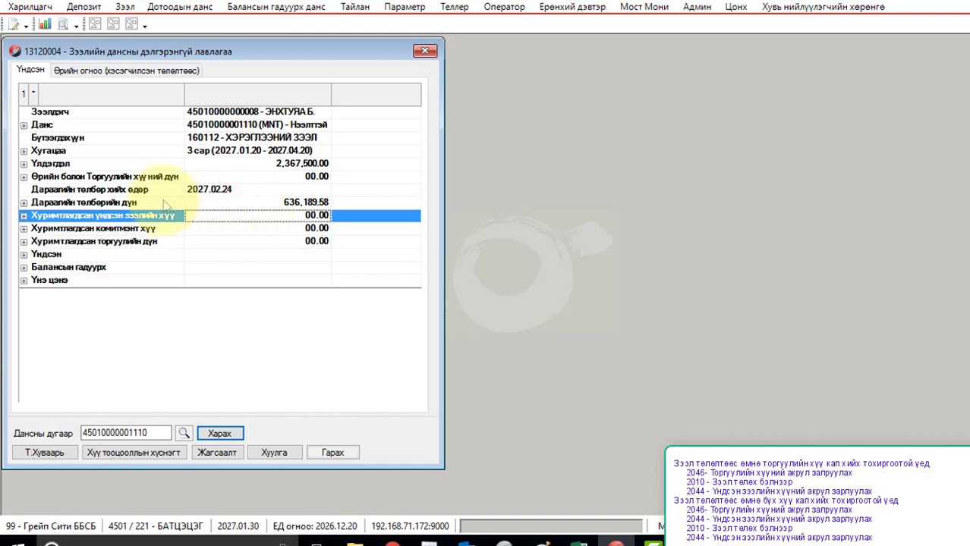
click(124, 9)
Step: Enter the loan account in the principal interest accrual correction form and check the accrued interest breakdown
mouse_move(151, 27)
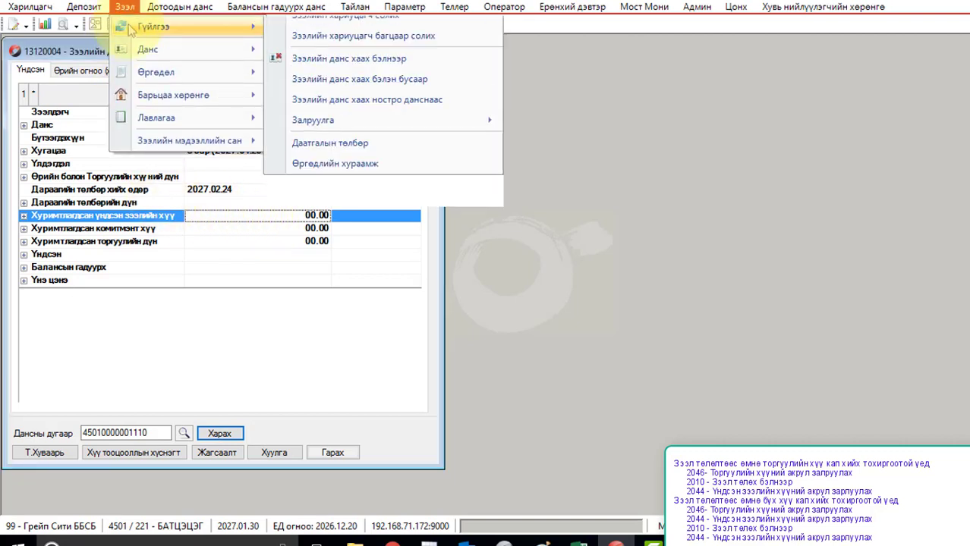
mouse_move(433, 371)
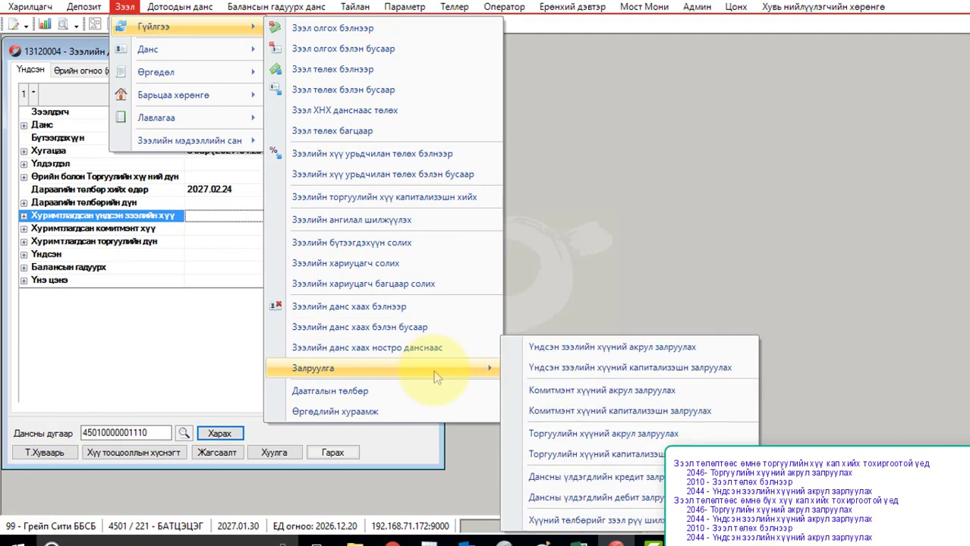
click(584, 350)
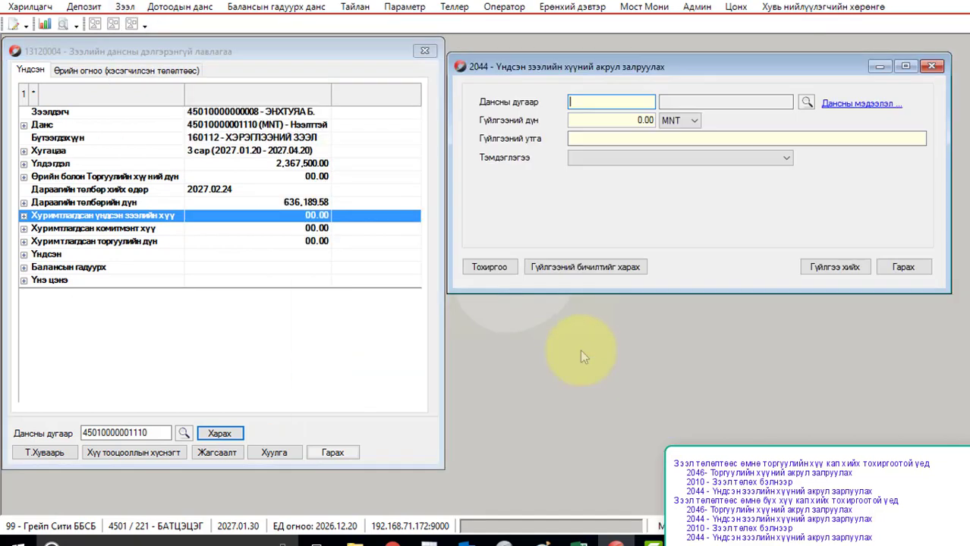
key(ctrl+v)
key(Tab)
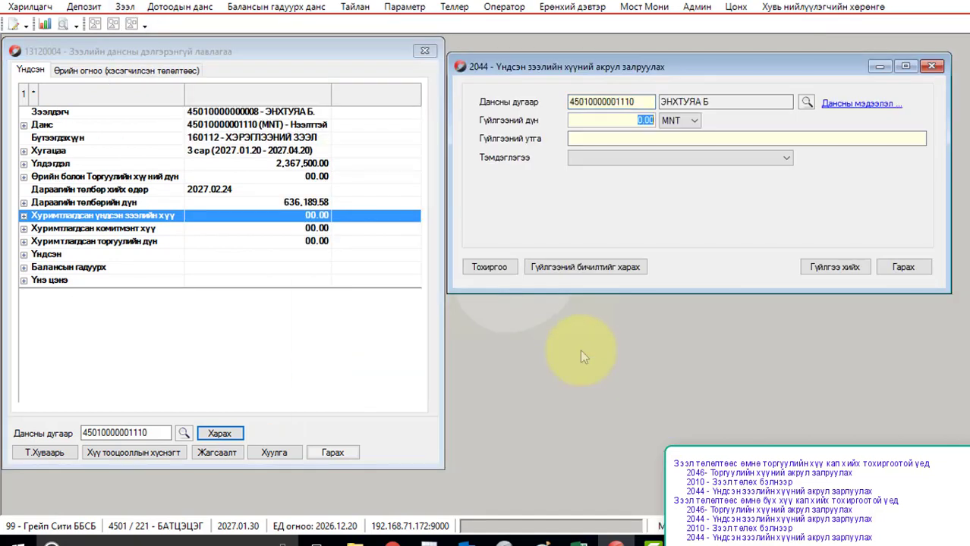
click(23, 216)
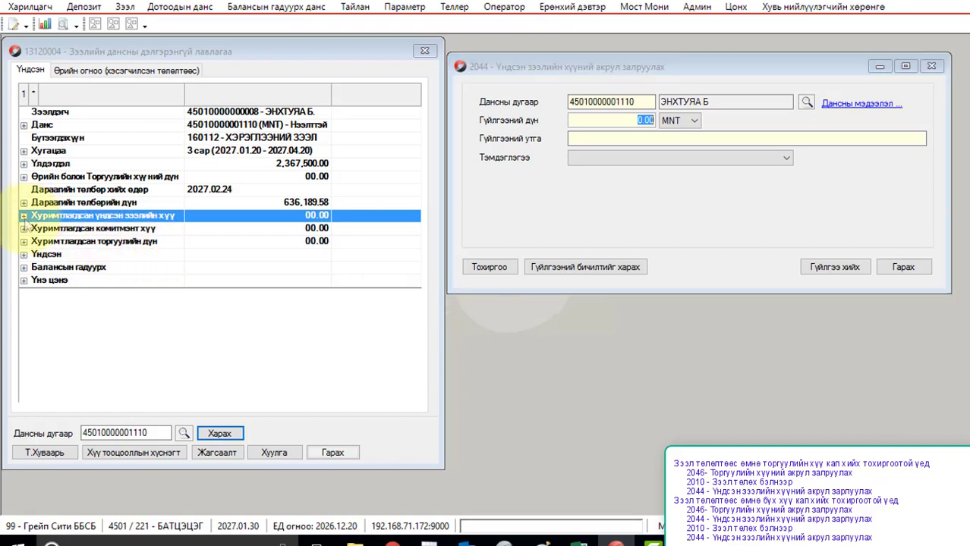
click(291, 269)
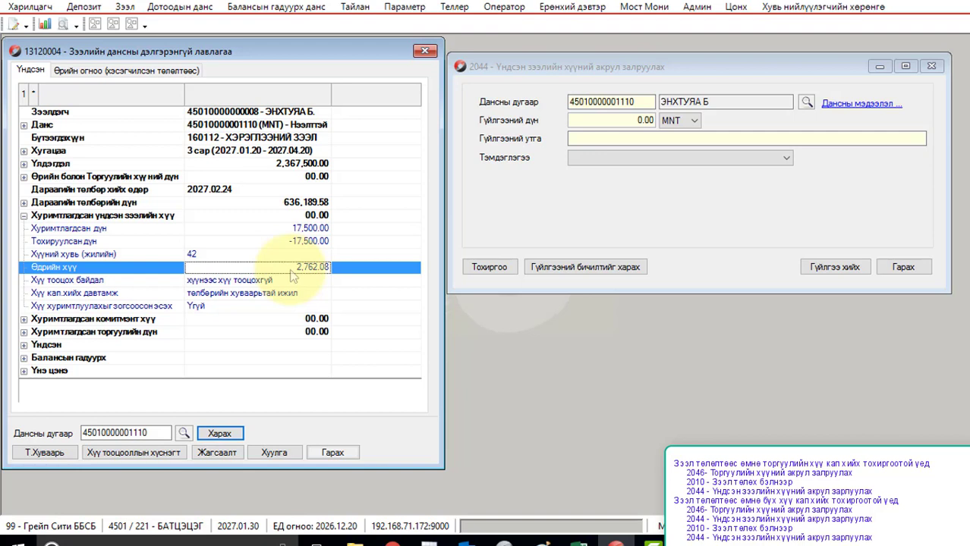
click(629, 125)
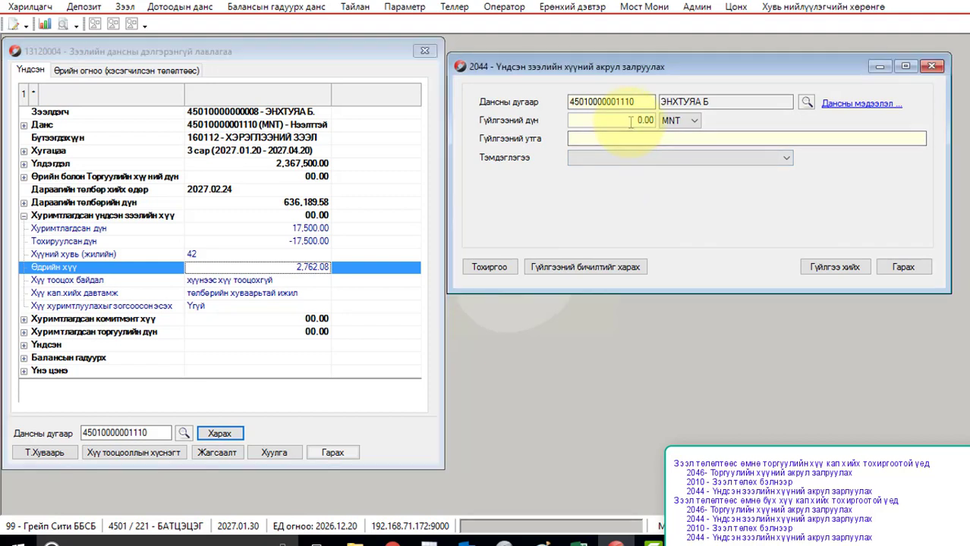
Step: Post the 13,810.40 accrual correction described 'Залруулга хийв.' and close the form
text(13)
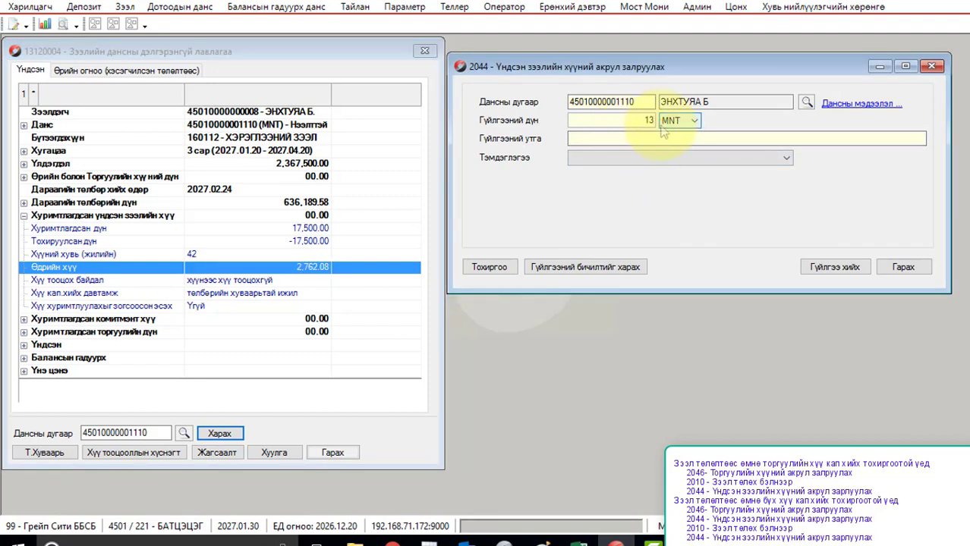
text(,810.4)
click(654, 139)
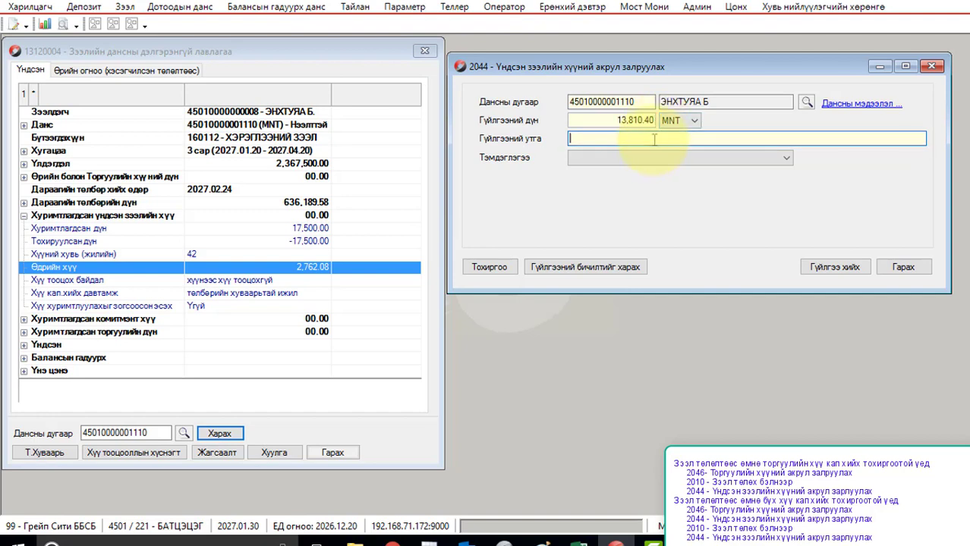
text(Залруулга хийв.)
click(827, 266)
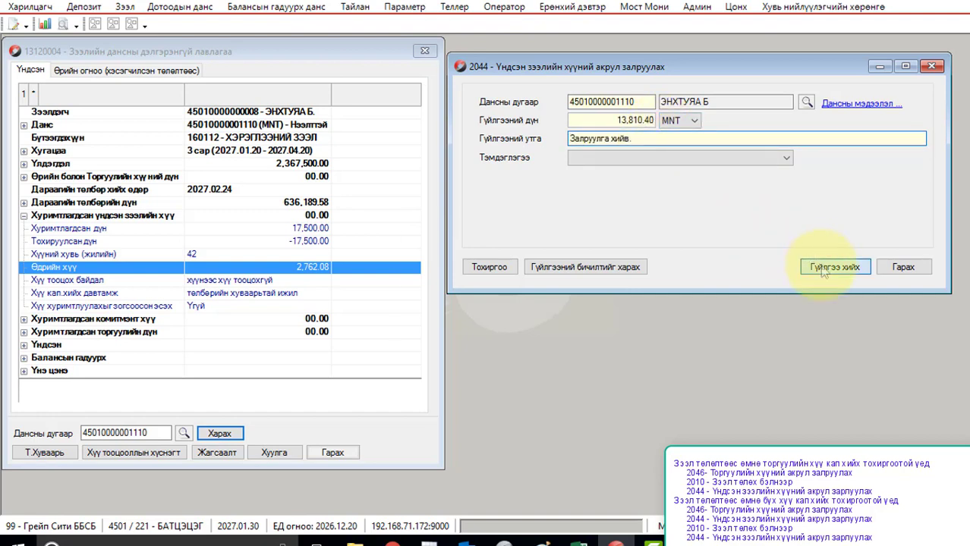
click(503, 316)
click(551, 329)
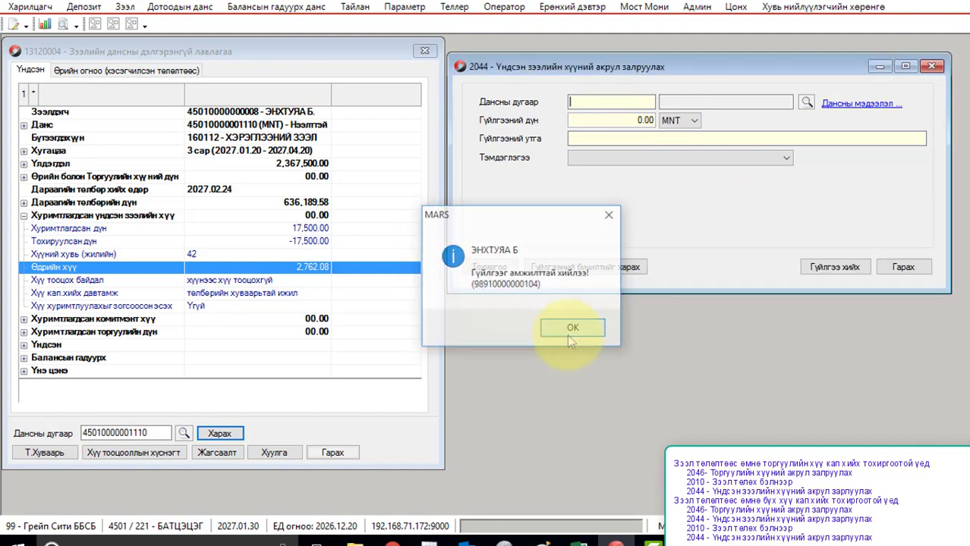
click(933, 67)
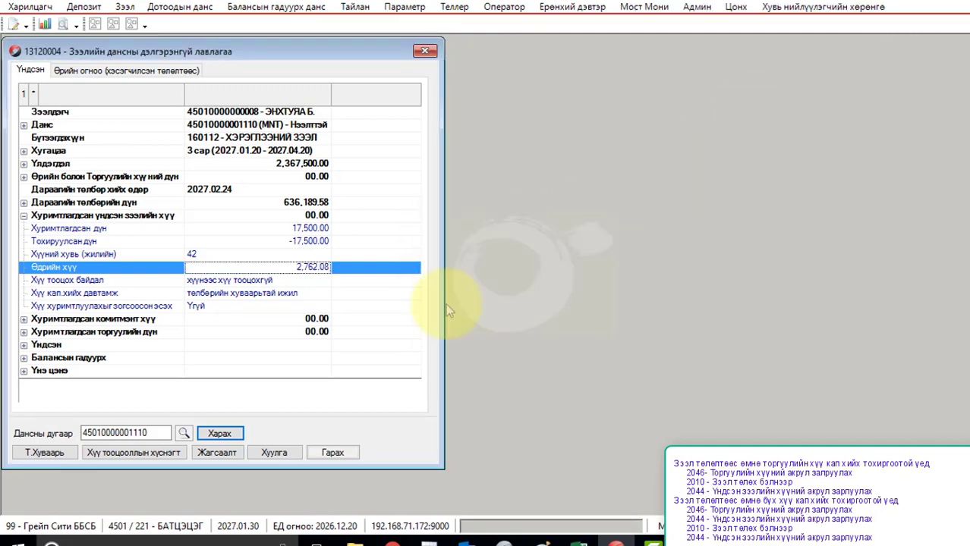
Step: Confirm accrued interest 13,810.40 and next payment 649,999.98, with the balance still 2,367,500.00
click(224, 437)
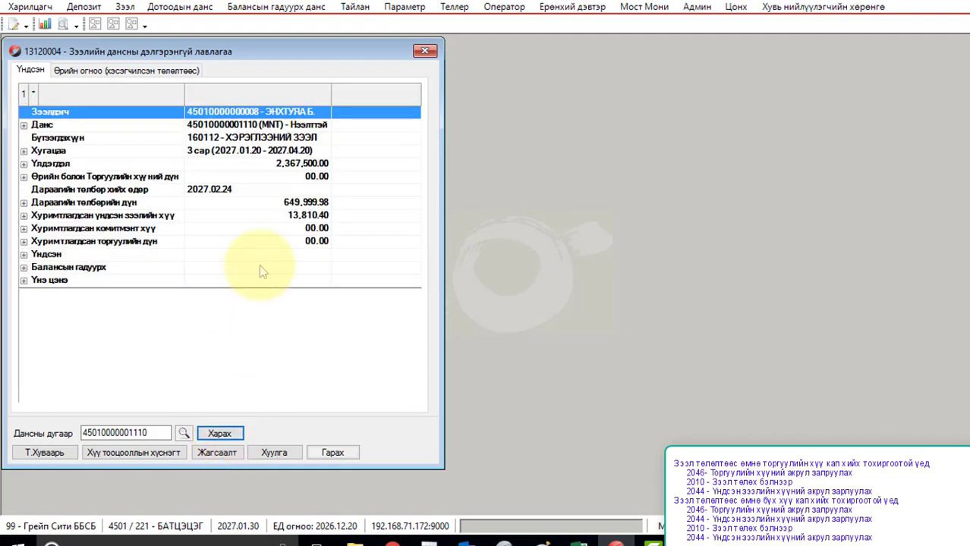
click(272, 175)
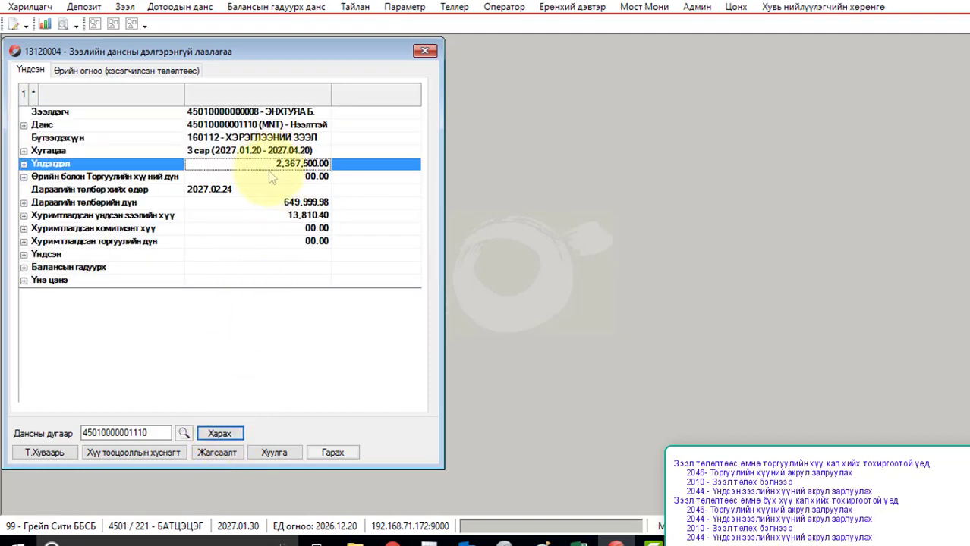
click(269, 178)
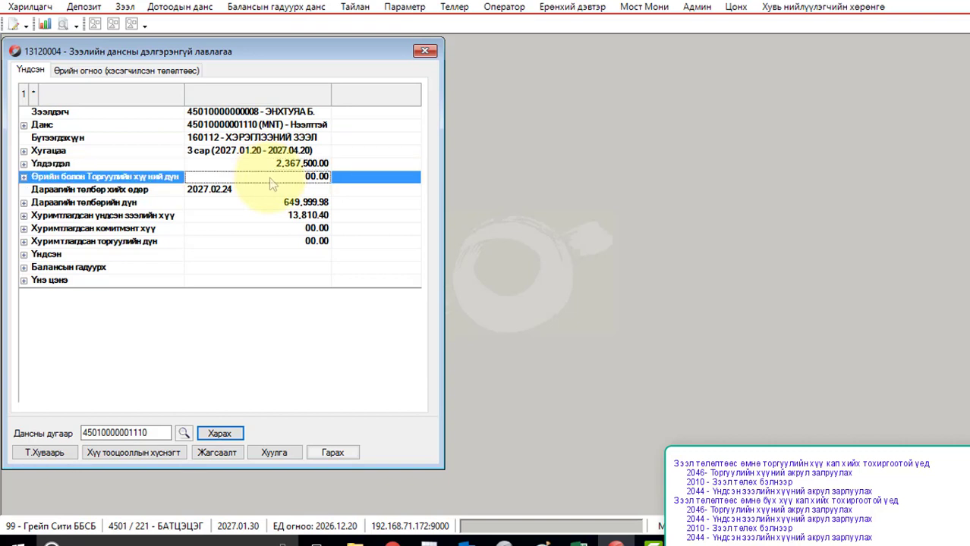
click(257, 216)
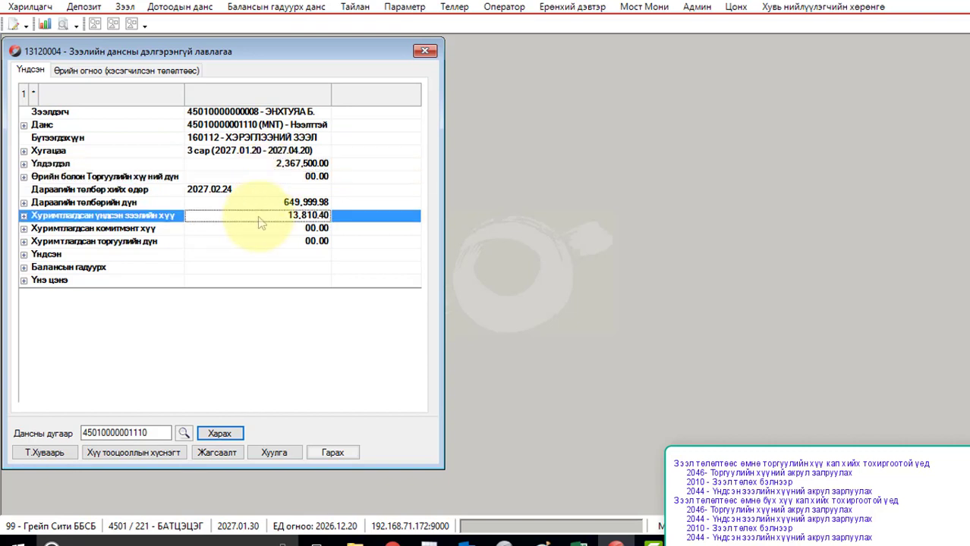